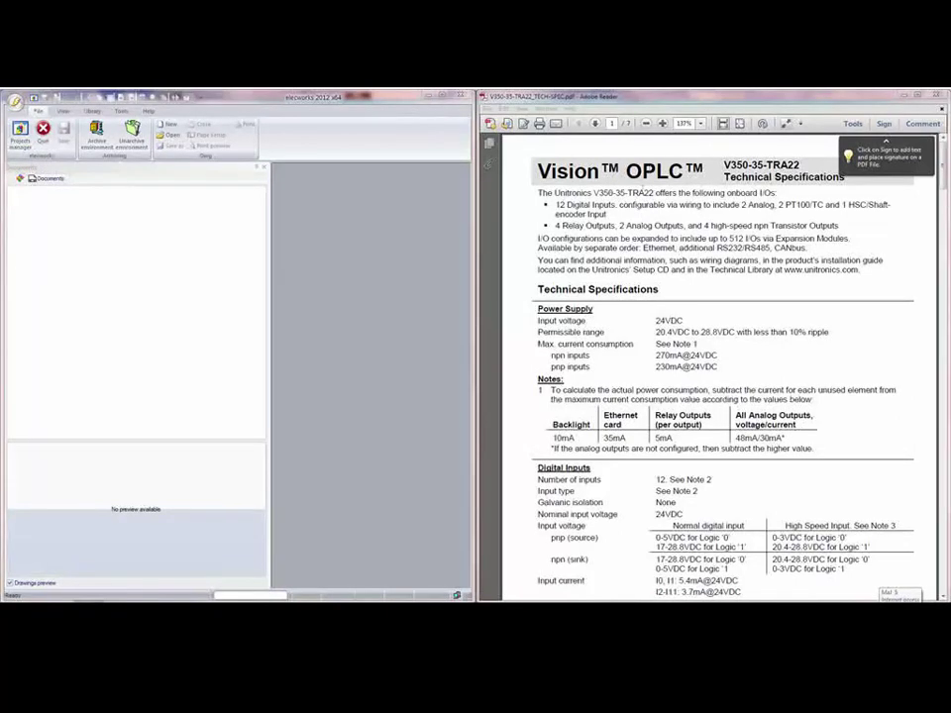
# - Open the manufacturer parts manager from the library tools and place its window clear of the datasheet
pyautogui.click(91, 111)
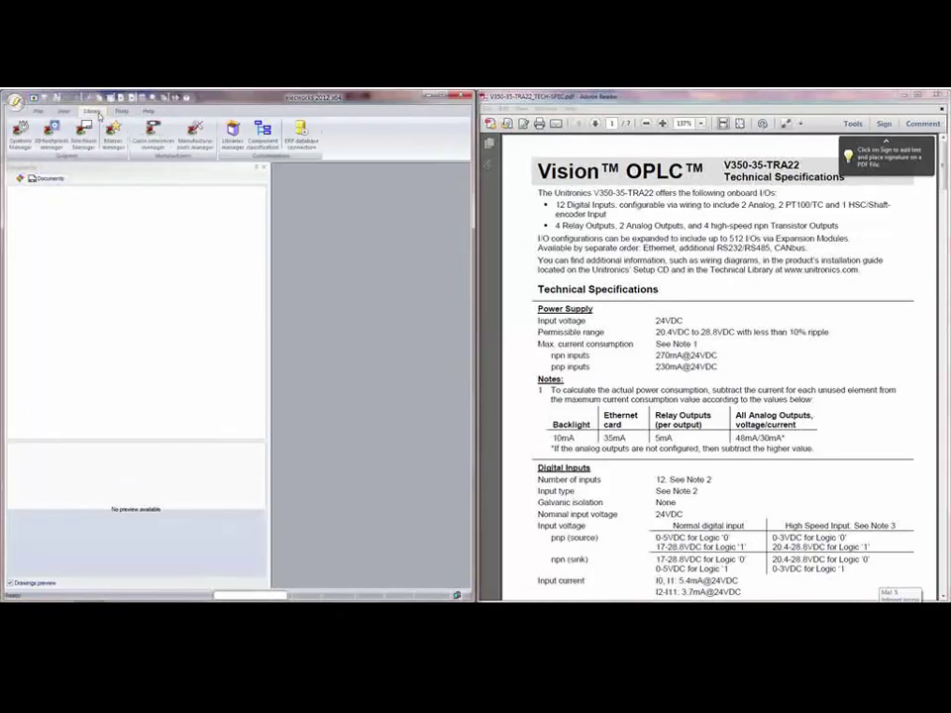
pyautogui.click(194, 140)
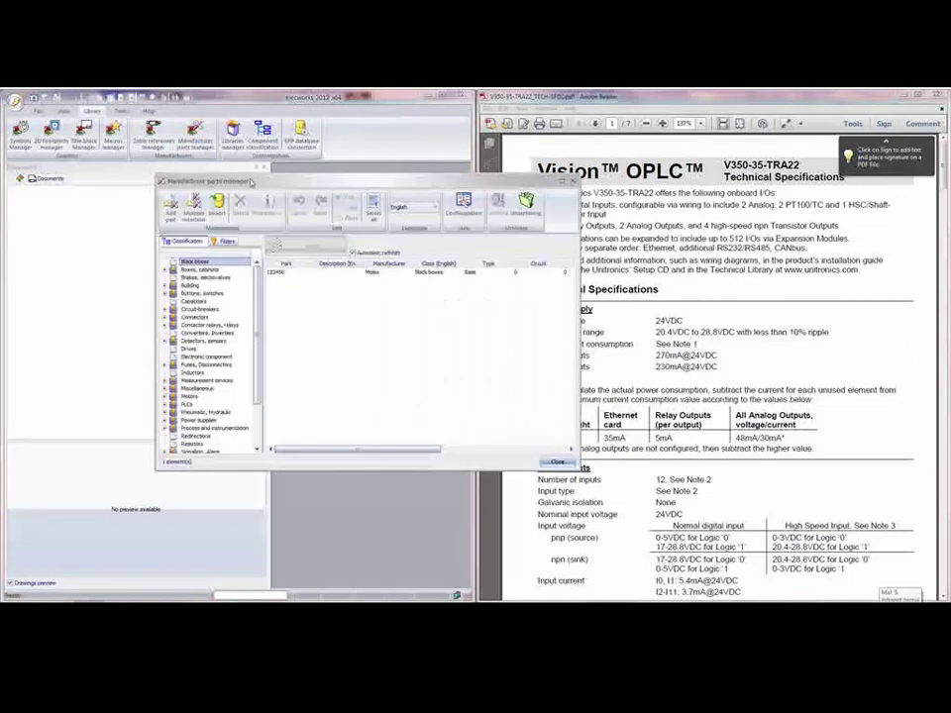
pyautogui.moveTo(164, 175); pyautogui.dragTo(127, 164)
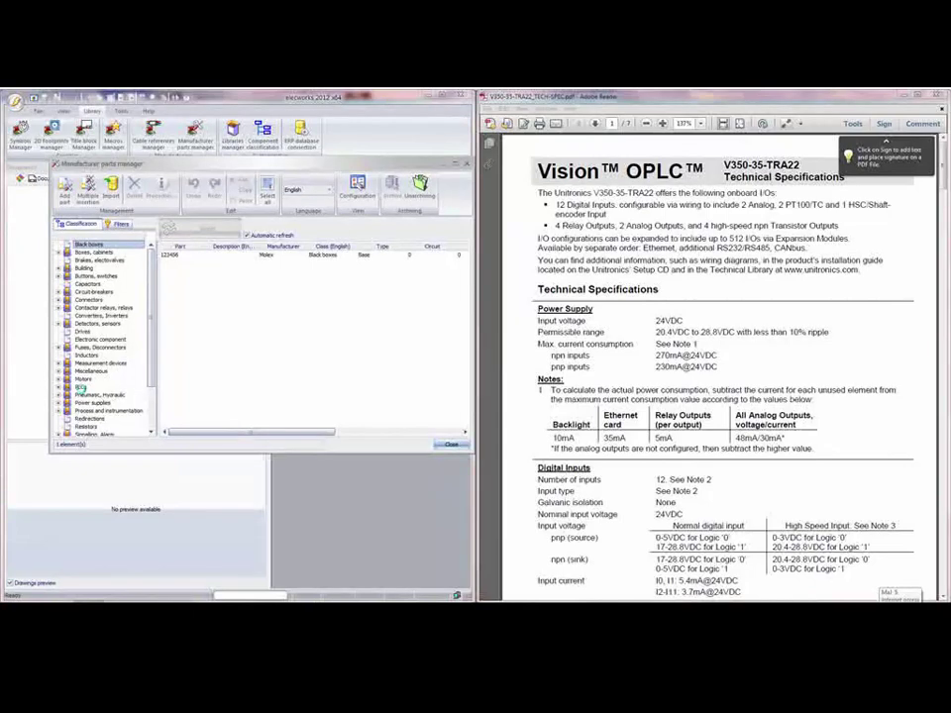
# - Expand the PLCs class and select its I/O modules subclass in the parts classification
pyautogui.click(76, 386)
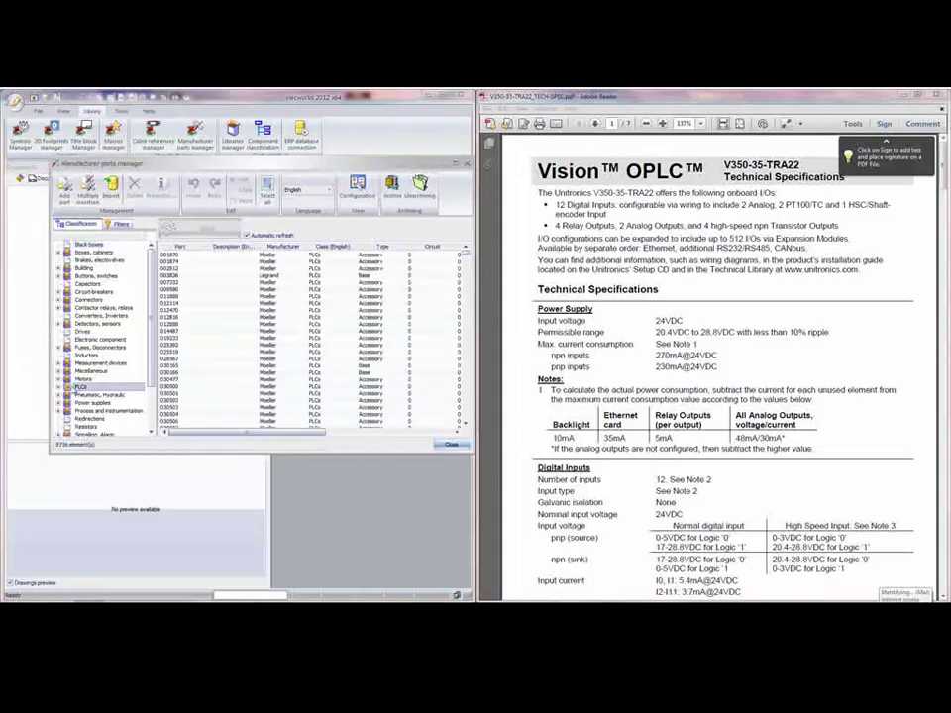
pyautogui.doubleClick(76, 386)
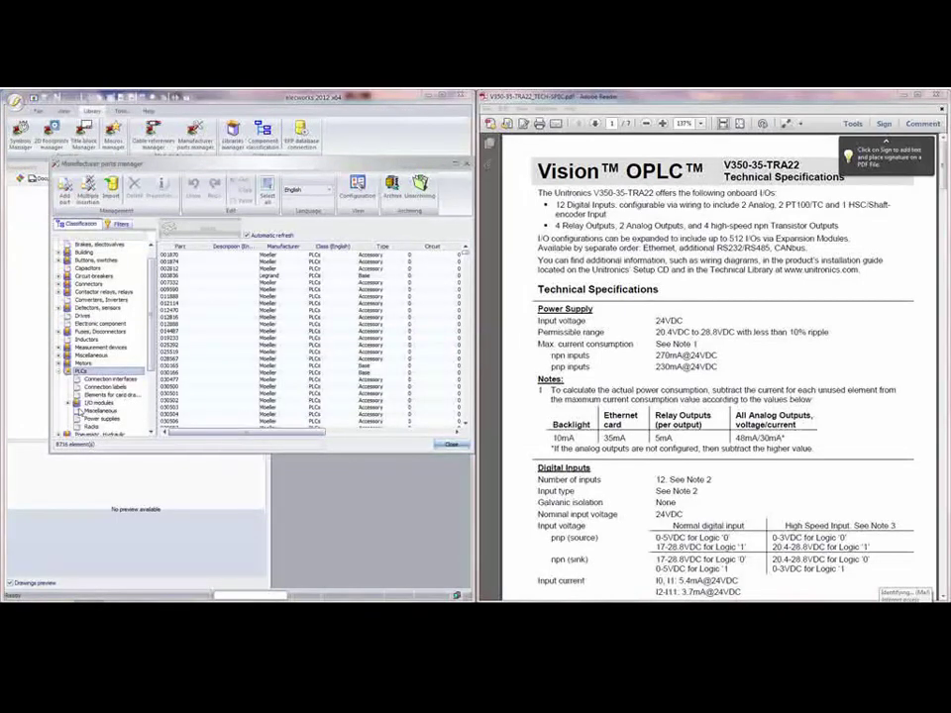
pyautogui.doubleClick(79, 402)
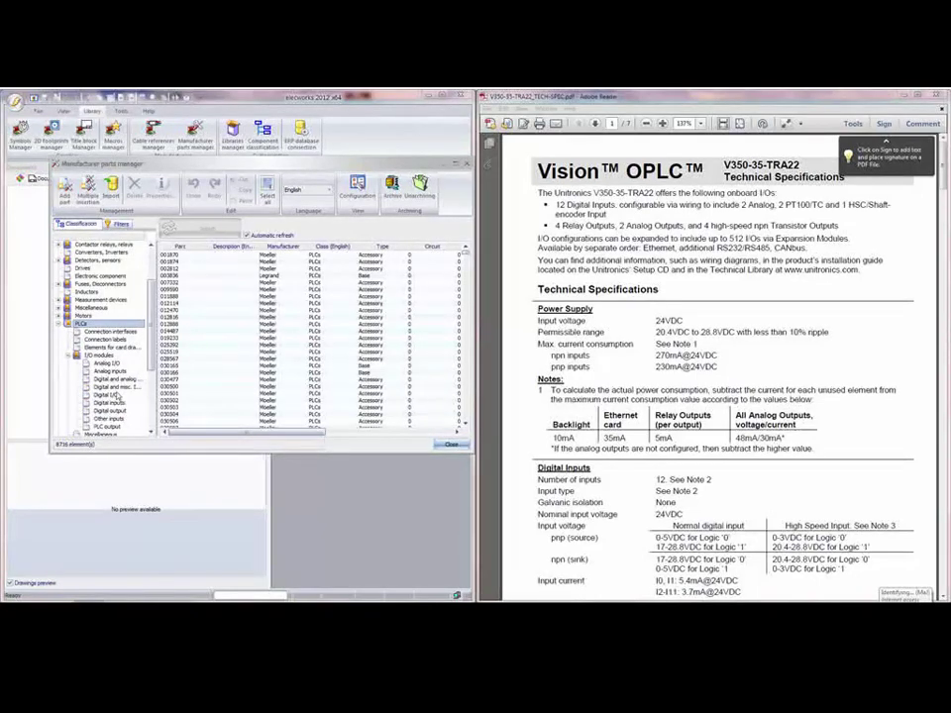
pyautogui.click(107, 394)
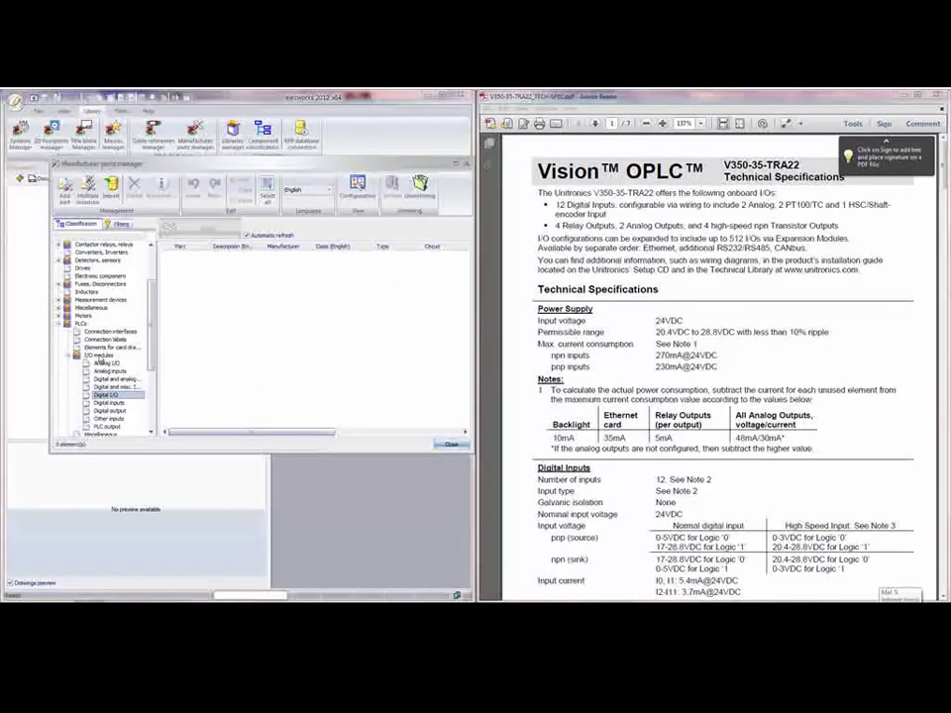
pyautogui.click(103, 355)
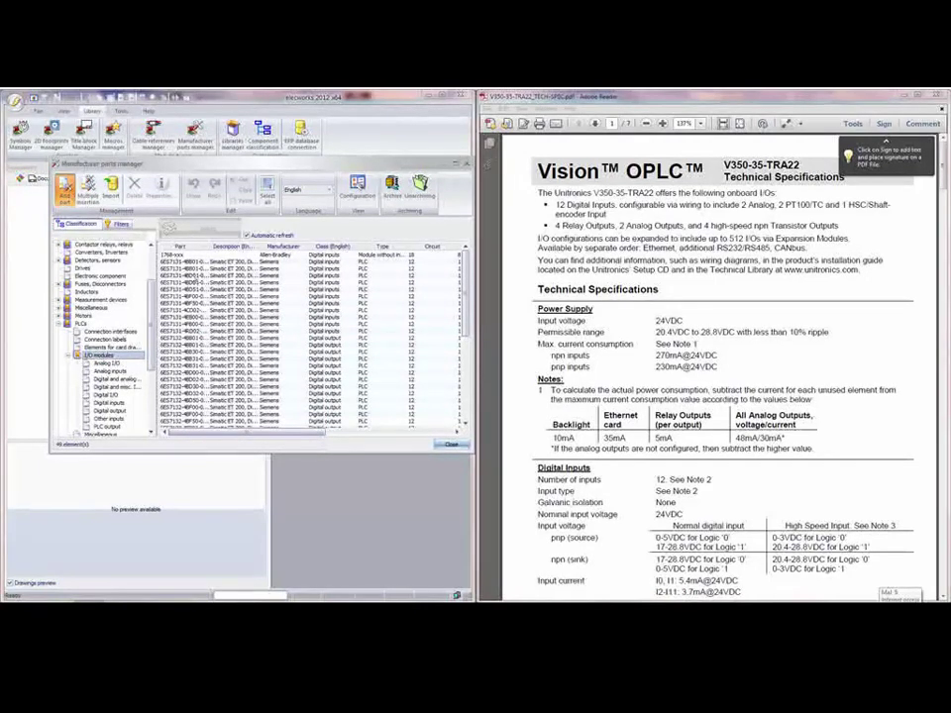
# - Start a new part in the I/O modules class and place its properties window beside the datasheet
pyautogui.click(64, 191)
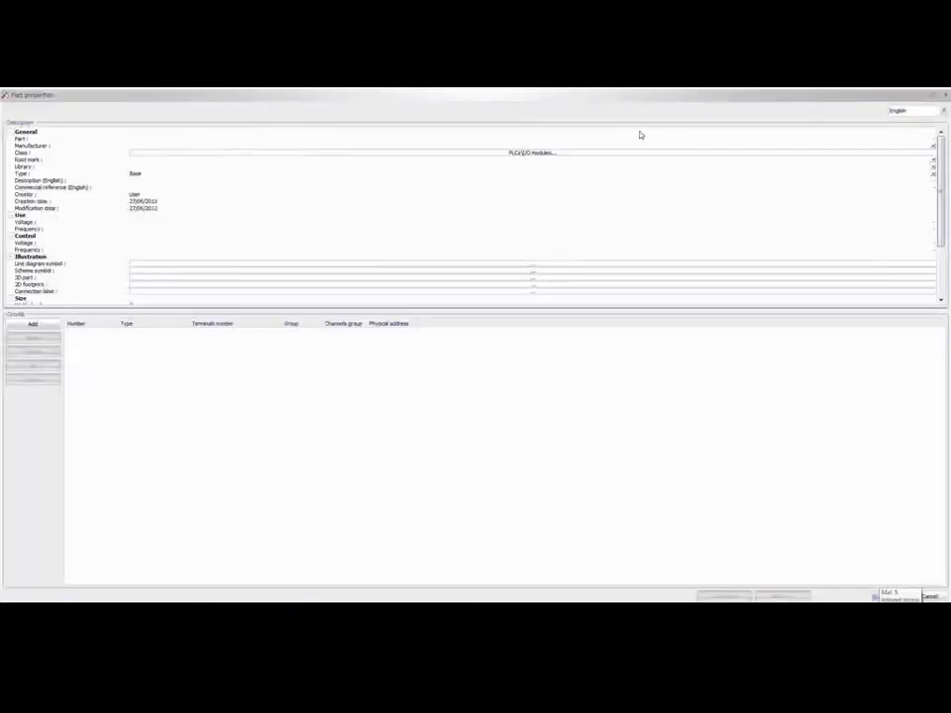
pyautogui.click(934, 96)
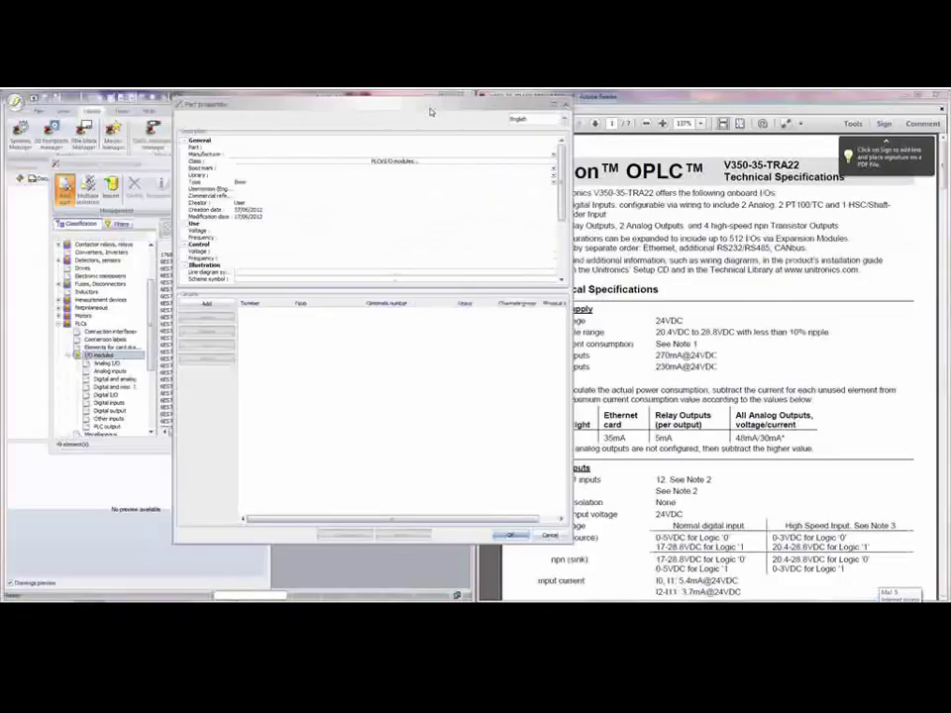
pyautogui.moveTo(419, 99); pyautogui.dragTo(2, 109)
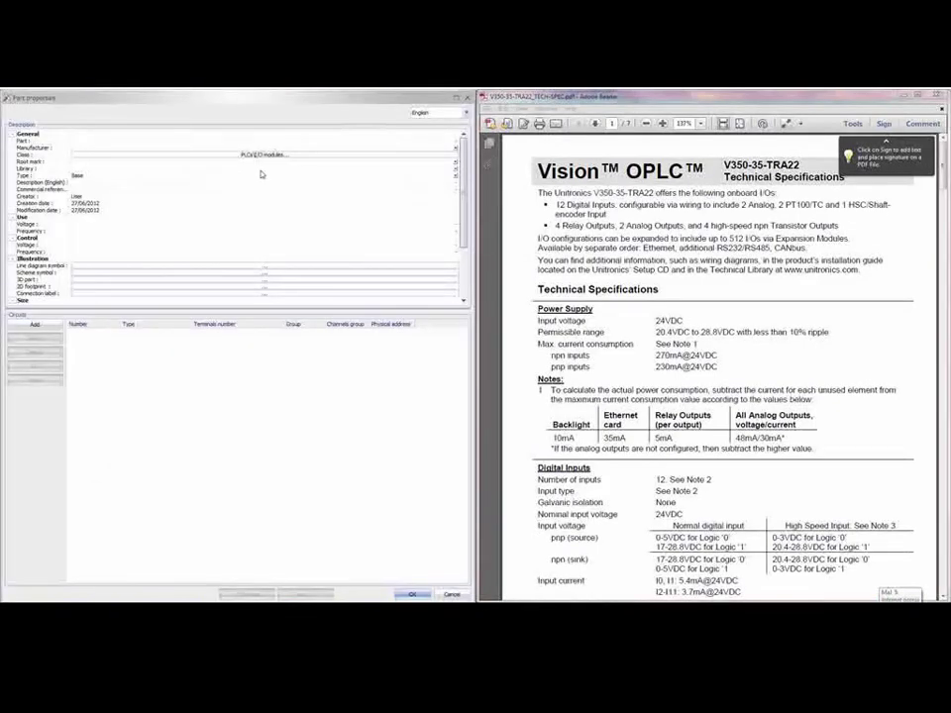
# - Enter V350-35-TRA22 as the part reference and Unitronics as the manufacturer
pyautogui.click(124, 139)
pyautogui.press('capslock')
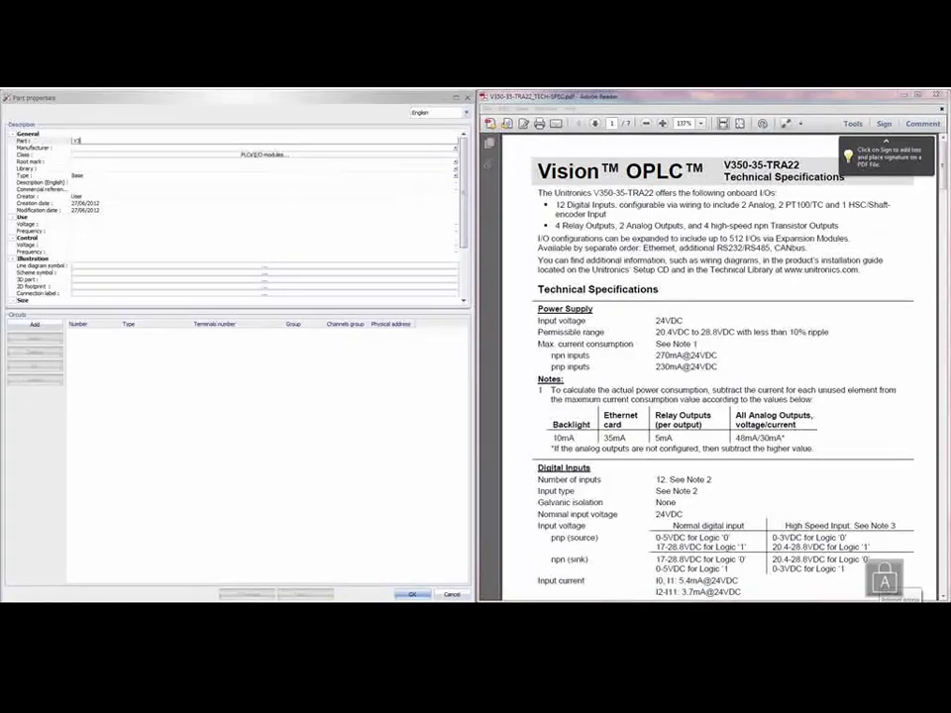
pyautogui.write('V350-35-')
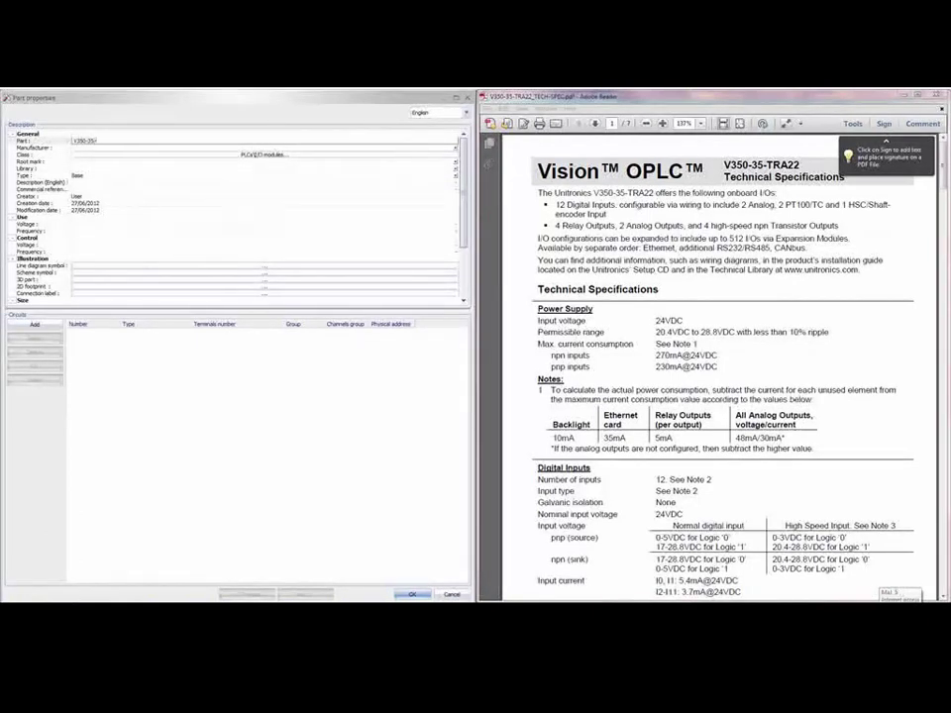
pyautogui.write('TRA22')
pyautogui.press('Tab')
pyautogui.write('Uni')
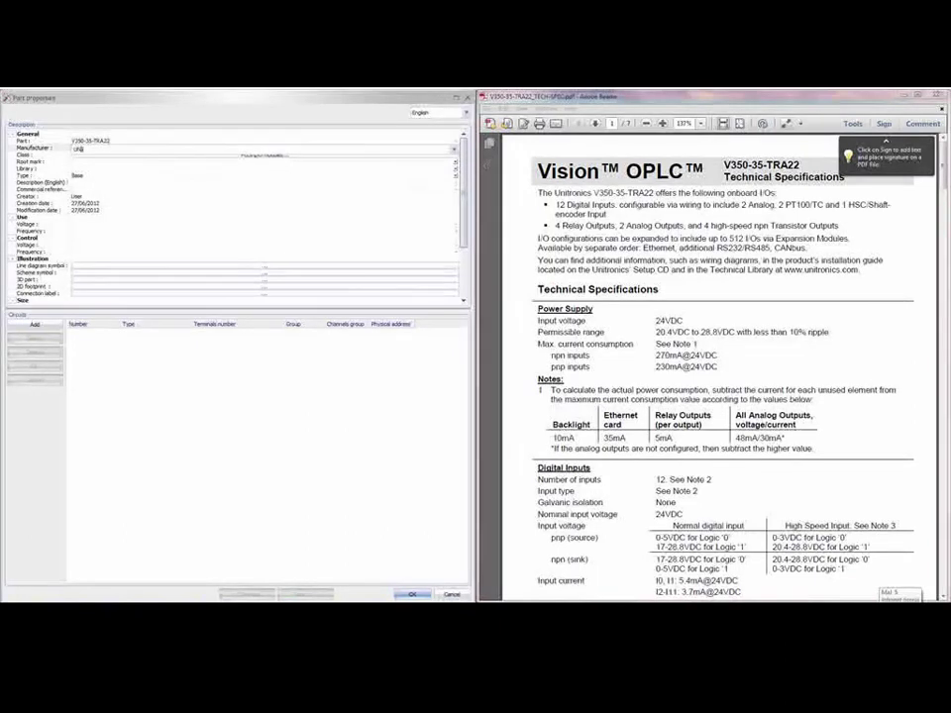
pyautogui.press('BackSpace')
pyautogui.press('BackSpace')
pyautogui.press('capslock')
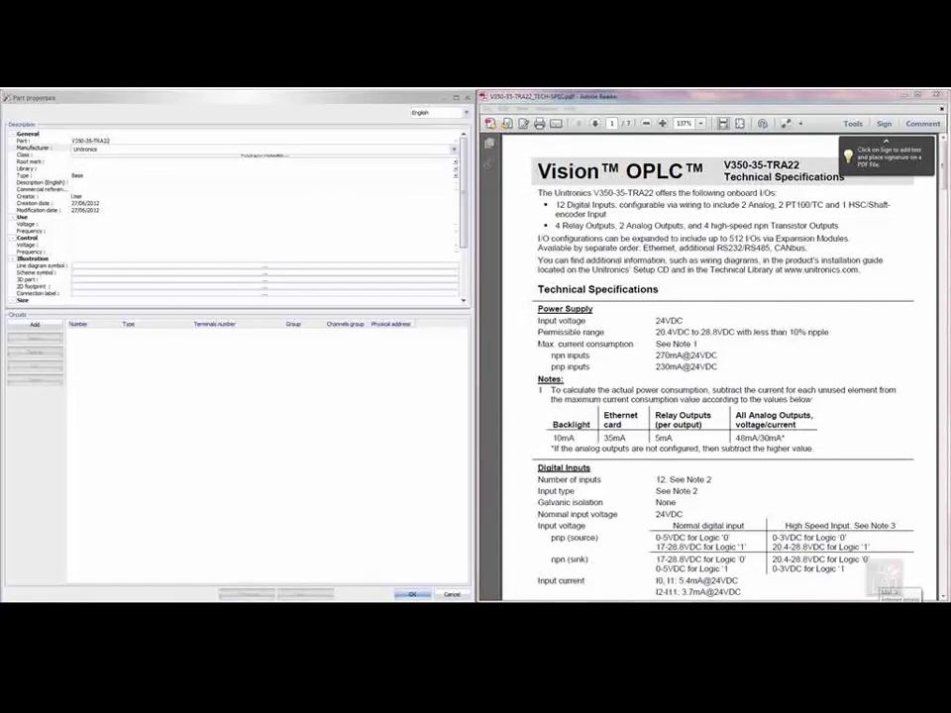
# - Set the part's root mark to PLC and its library to "USER - Objects created by user"
pyautogui.click(101, 162)
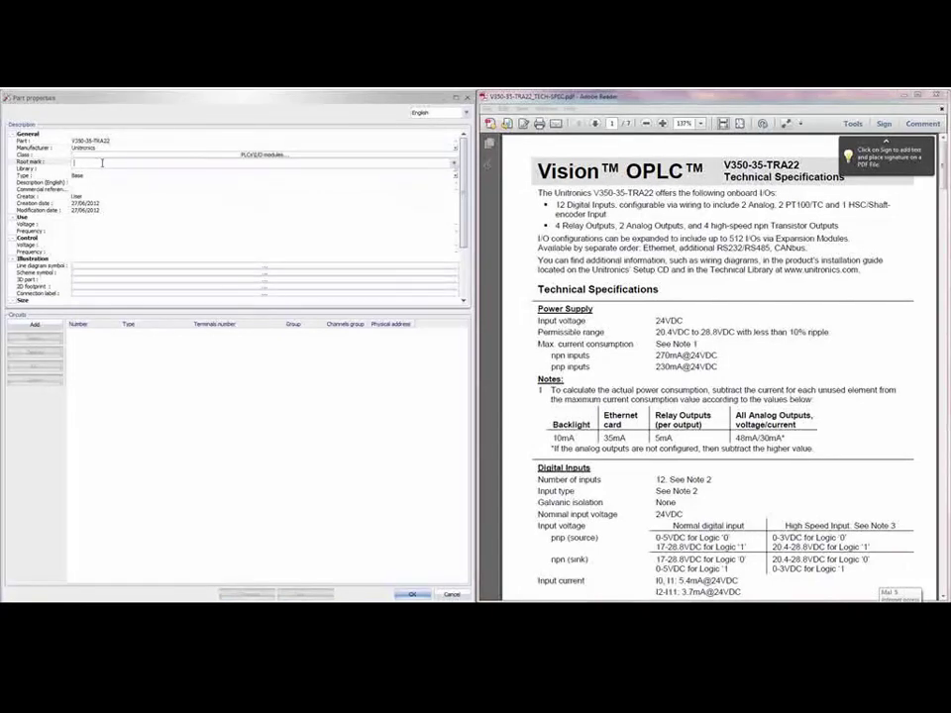
pyautogui.press('capslock')
pyautogui.write('PLC')
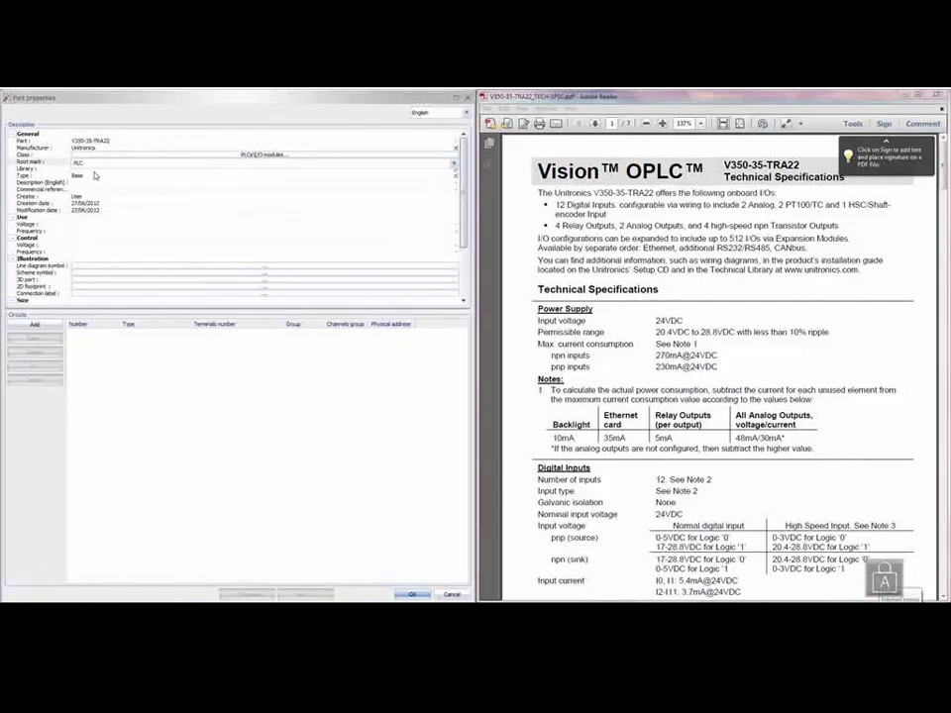
pyautogui.click(96, 170)
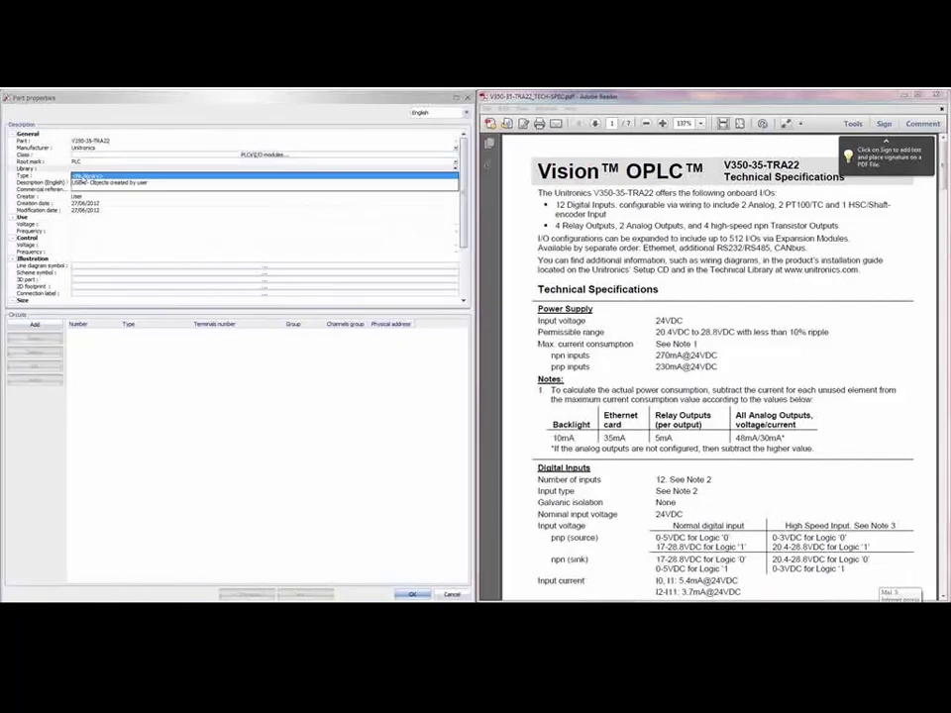
pyautogui.click(99, 182)
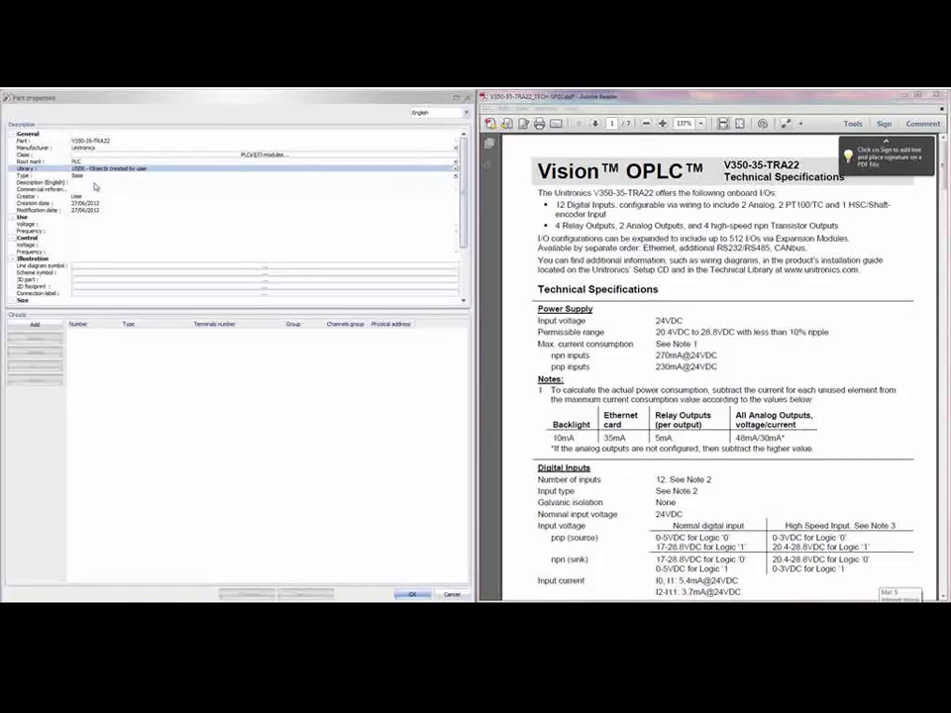
# - Enter the English description "PLC 12 Digital Inputs, 4 Digital Outputs, 2 Analogue Outputs", set the use voltage to 24VDC, and keep the current Windows color scheme
pyautogui.click(95, 182)
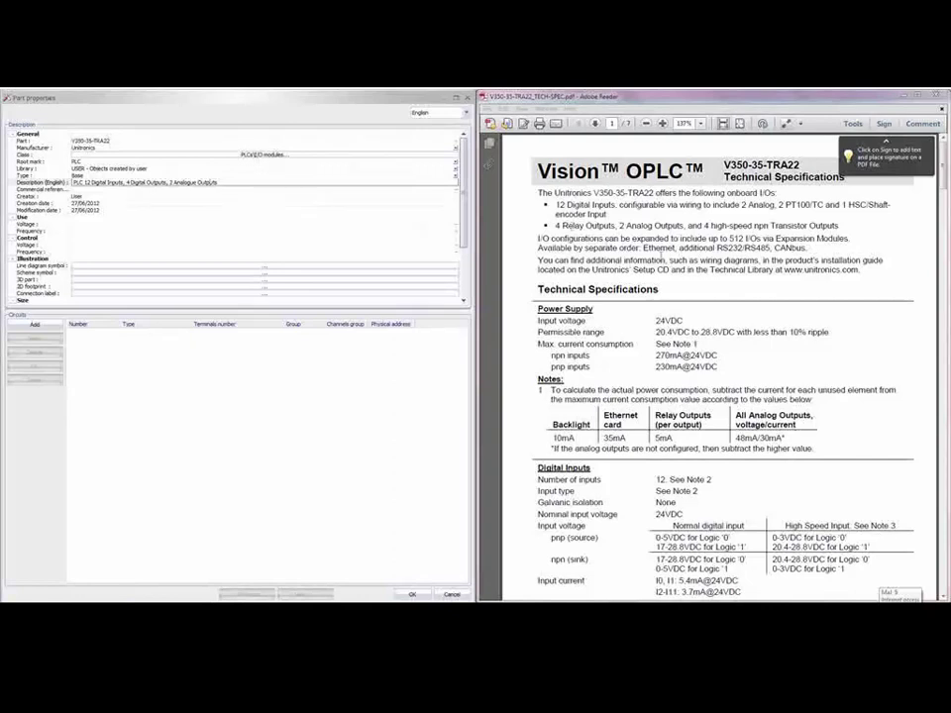
pyautogui.click(91, 225)
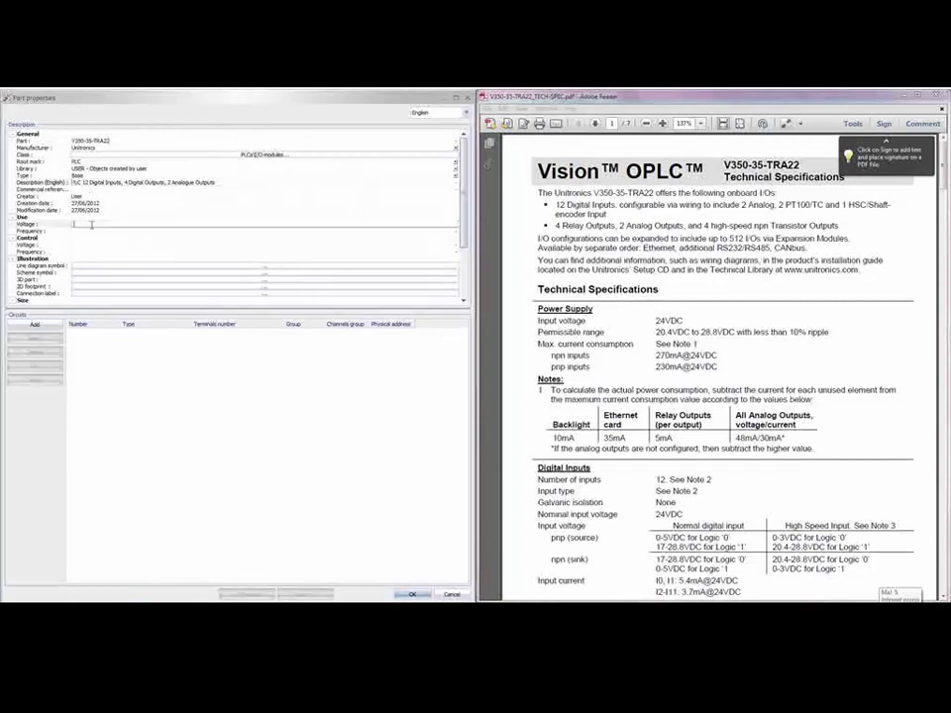
pyautogui.write('24VDC')
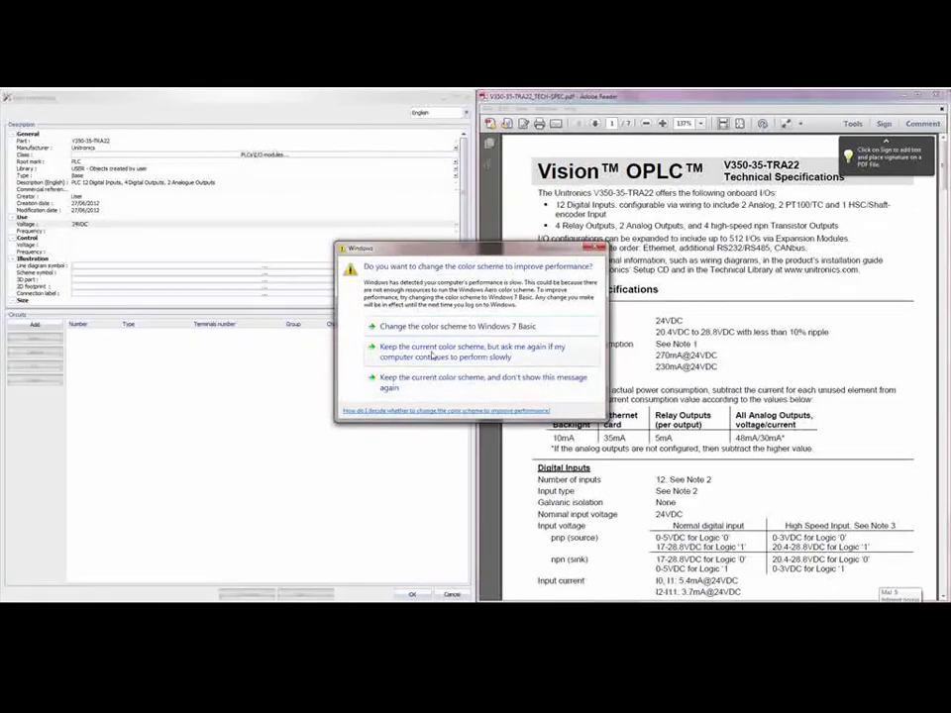
pyautogui.click(433, 356)
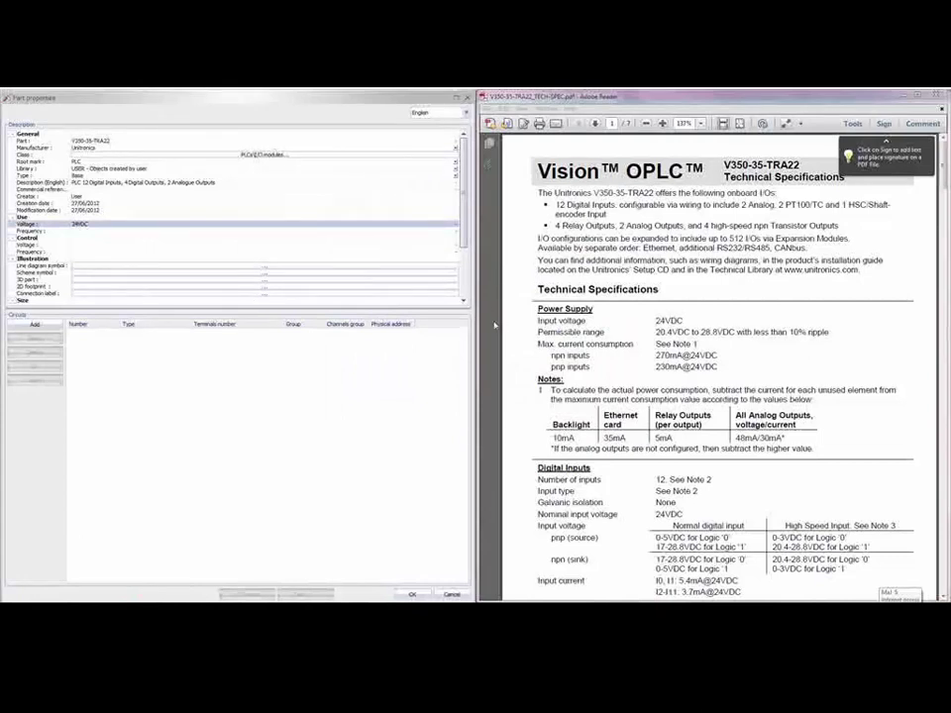
# - Add a first circuit of type TND - Misc. PLC with terminal +V, bringing up the photo of the PLC's terminals for reference
pyautogui.click(463, 301)
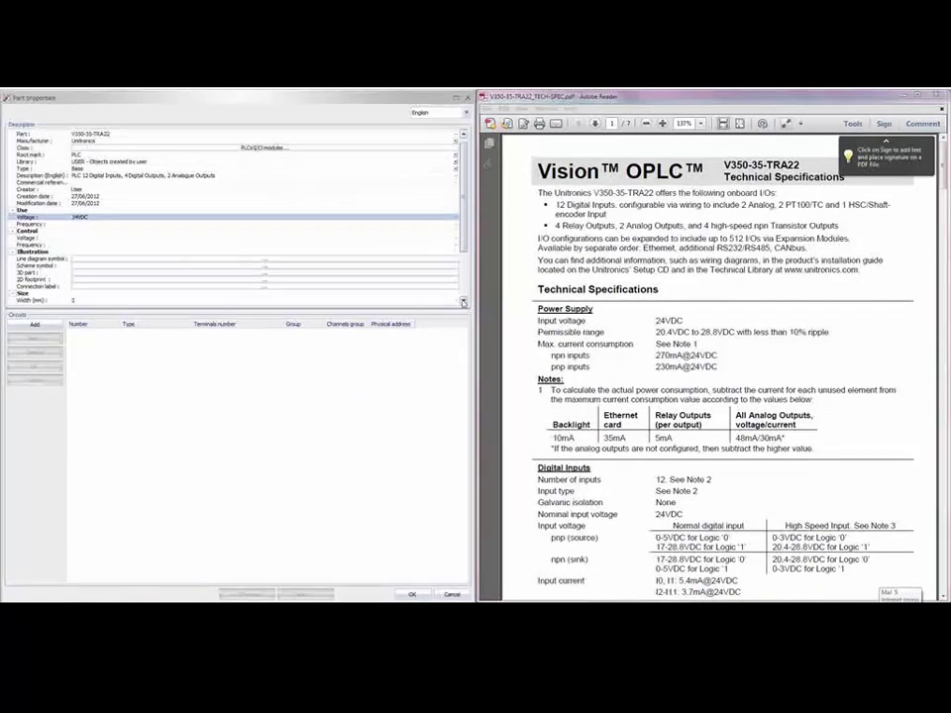
pyautogui.click(462, 301)
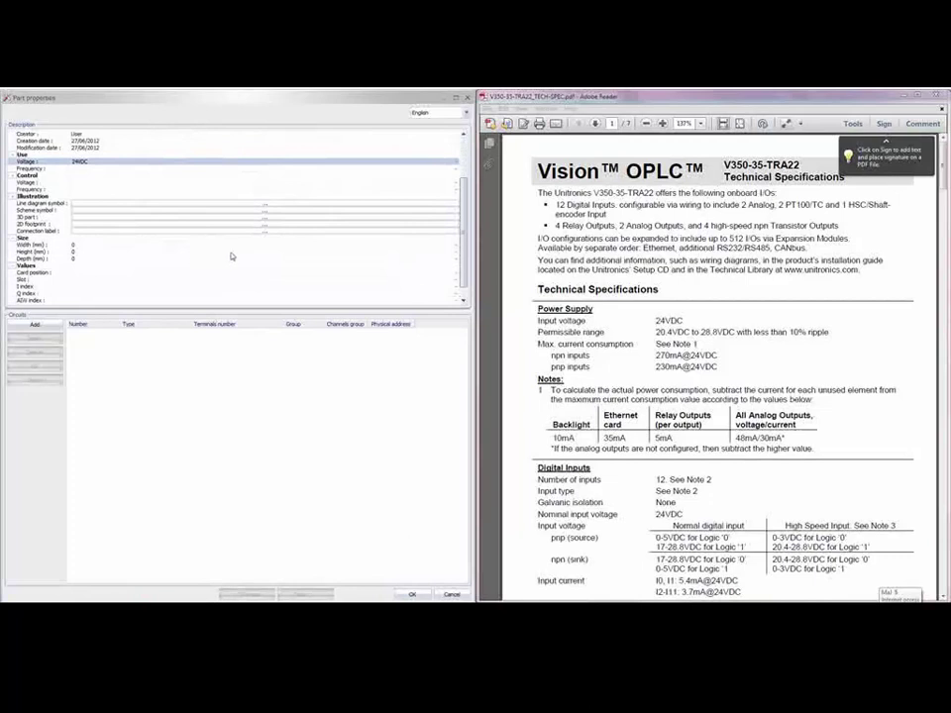
pyautogui.scroll(-1, 248, 280)
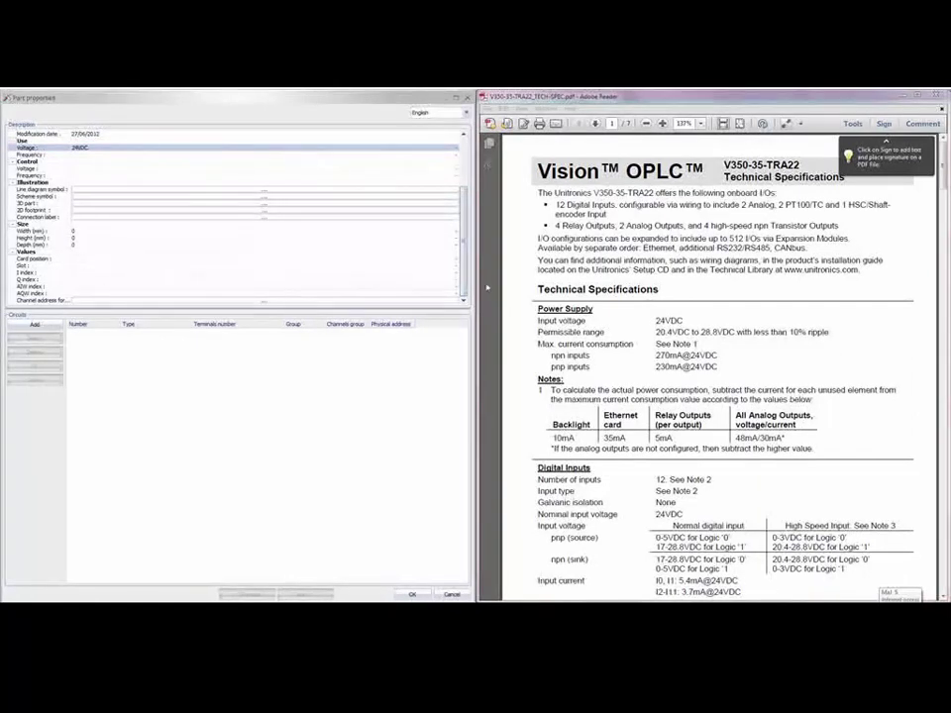
pyautogui.click(35, 325)
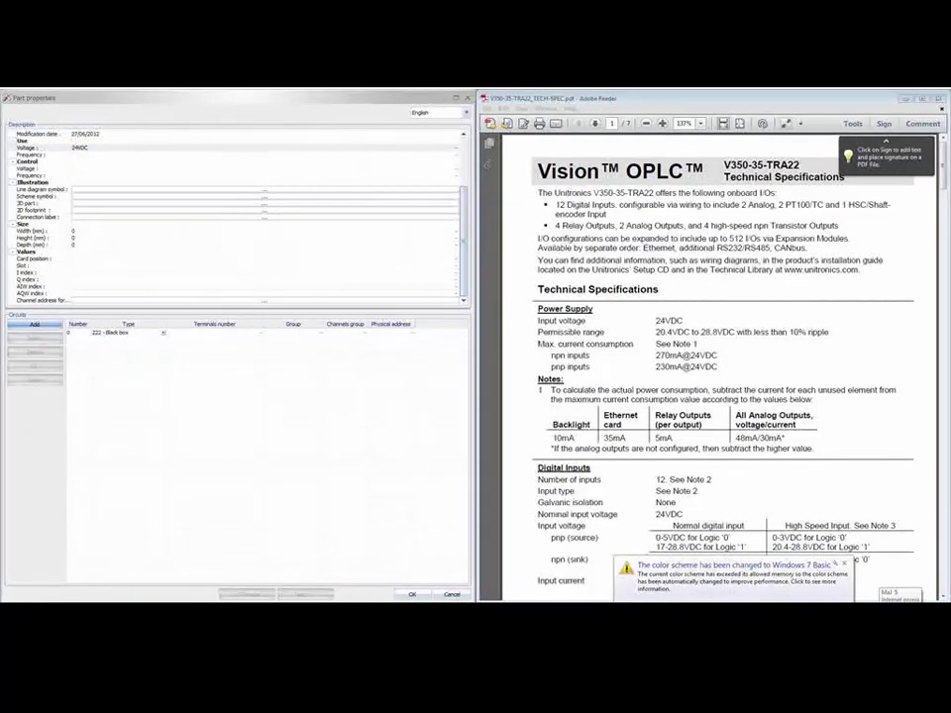
pyautogui.hotkey('alt', 'Tab')
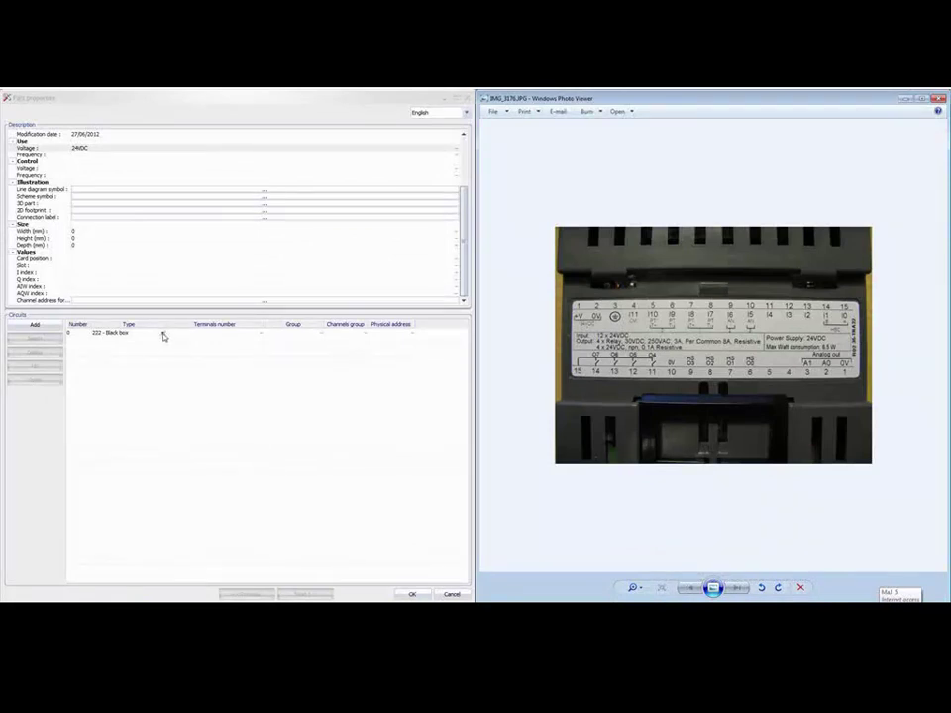
pyautogui.click(164, 334)
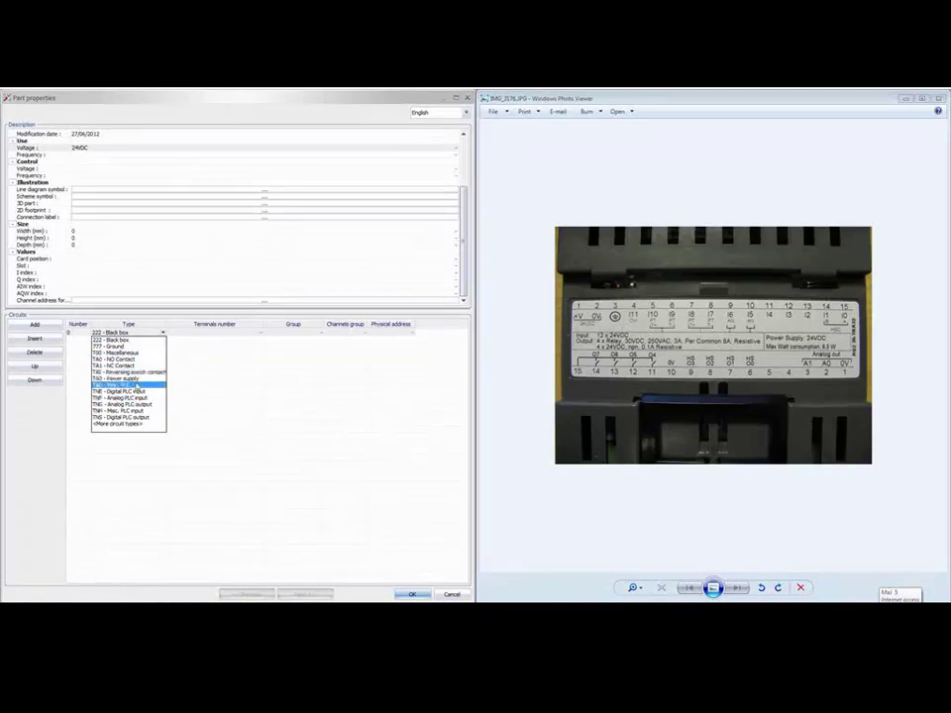
pyautogui.click(144, 385)
pyautogui.click(208, 332)
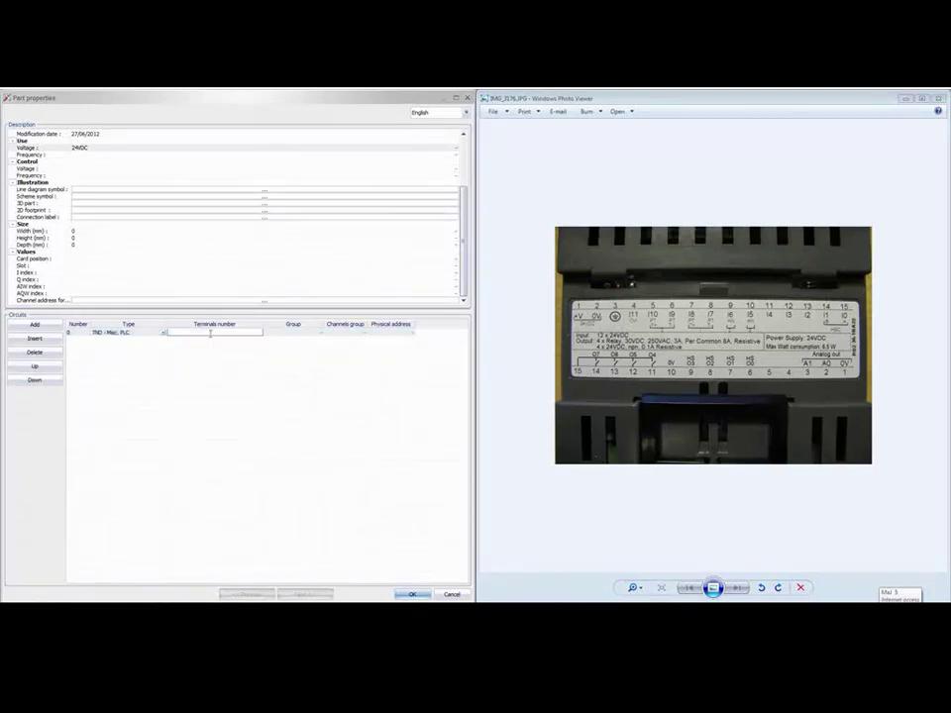
pyautogui.write('+V')
# - Add three more circuits to the part, entering terminal 0V for circuit 1 and terminal E for circuit 2
pyautogui.click(34, 324)
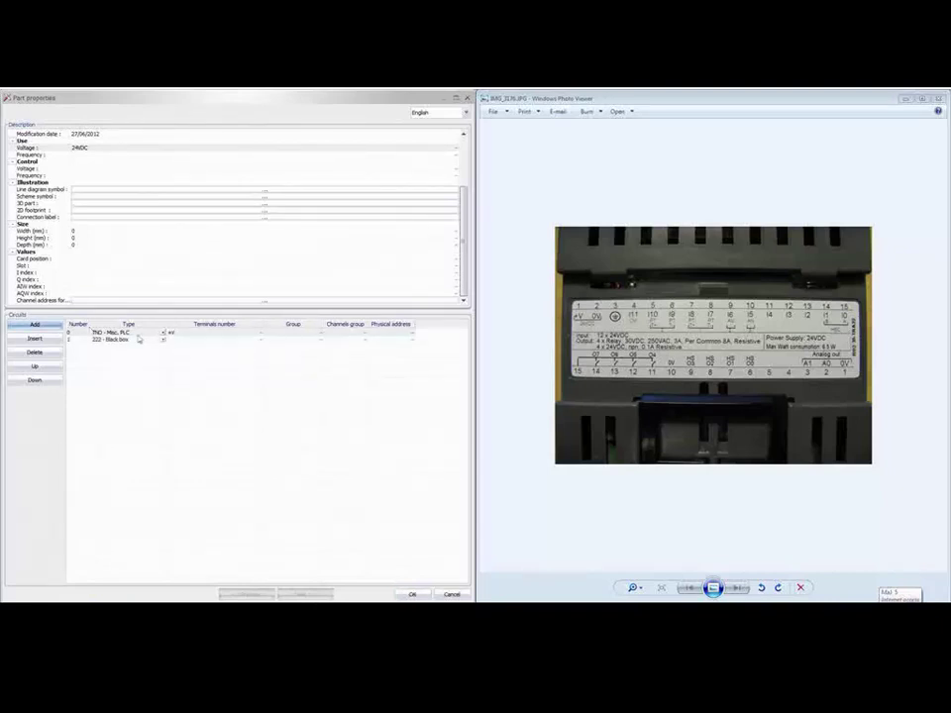
pyautogui.click(242, 338)
pyautogui.write('I1')
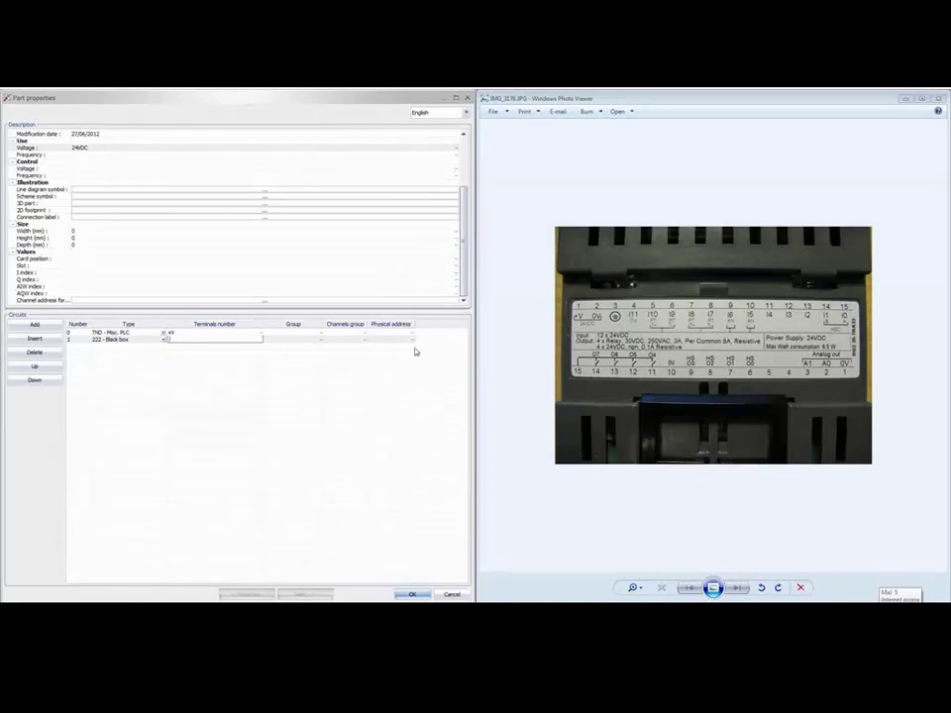
pyautogui.click(35, 324)
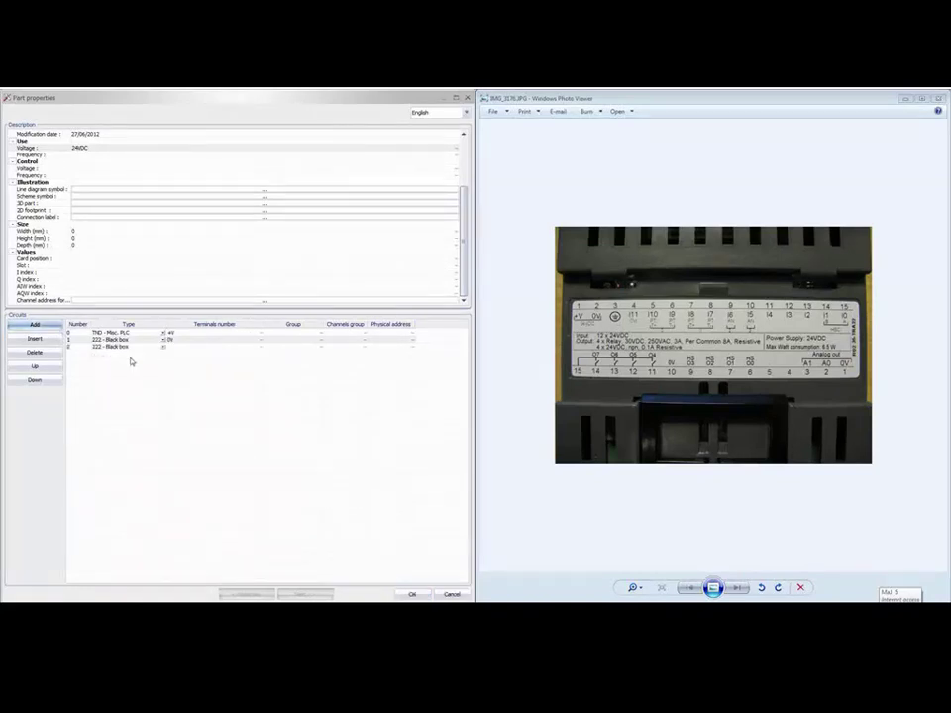
pyautogui.click(186, 347)
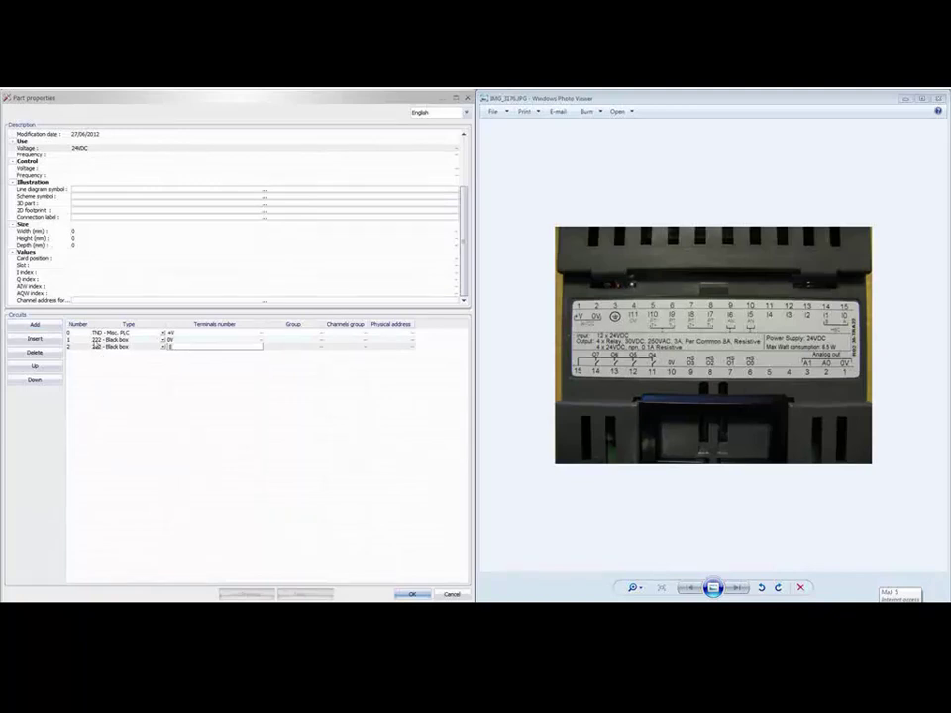
pyautogui.click(35, 324)
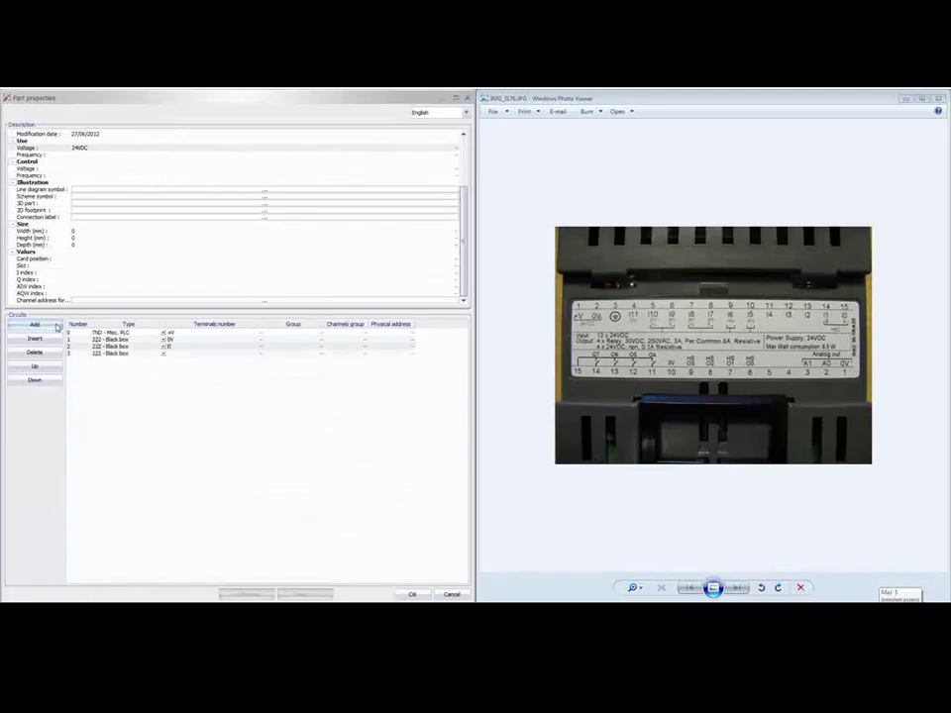
# - Change the type of circuits 1 and 2 to TND - Misc. PLC
pyautogui.click(163, 339)
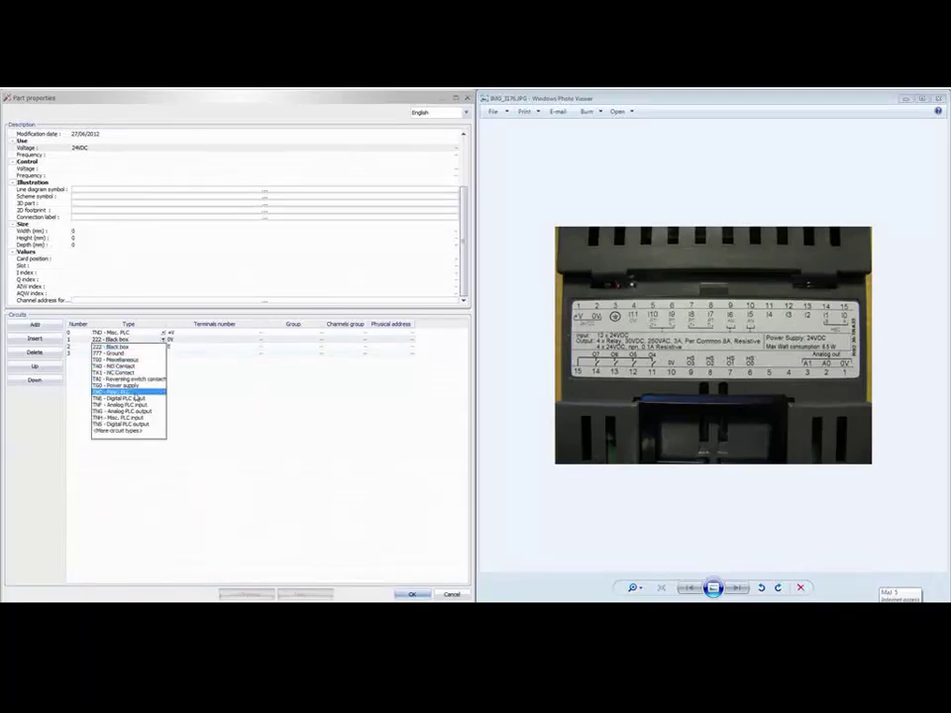
pyautogui.click(138, 394)
pyautogui.click(164, 346)
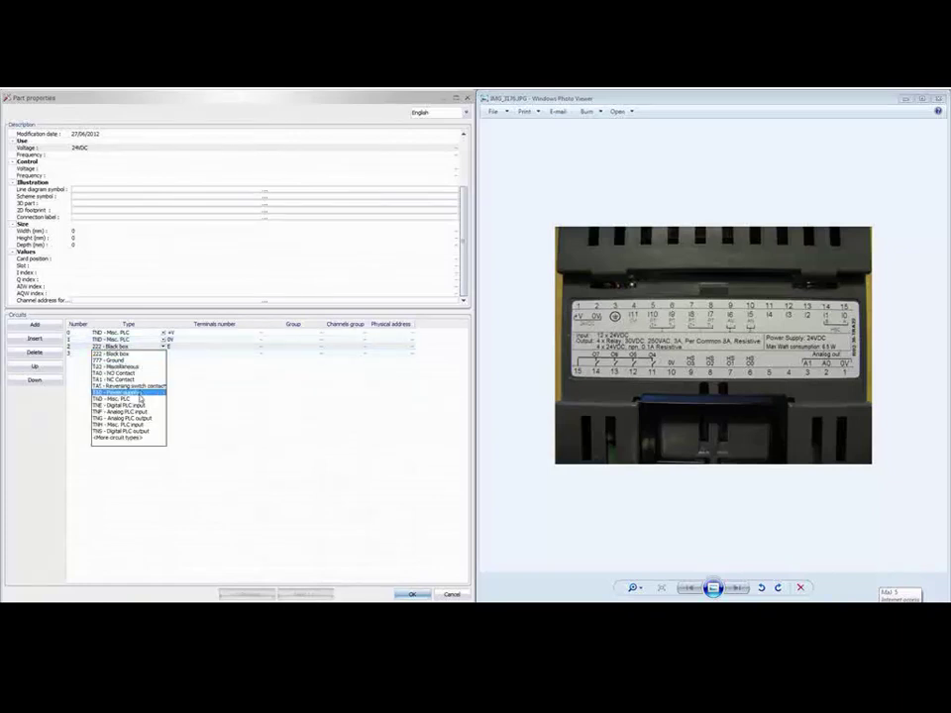
pyautogui.click(141, 398)
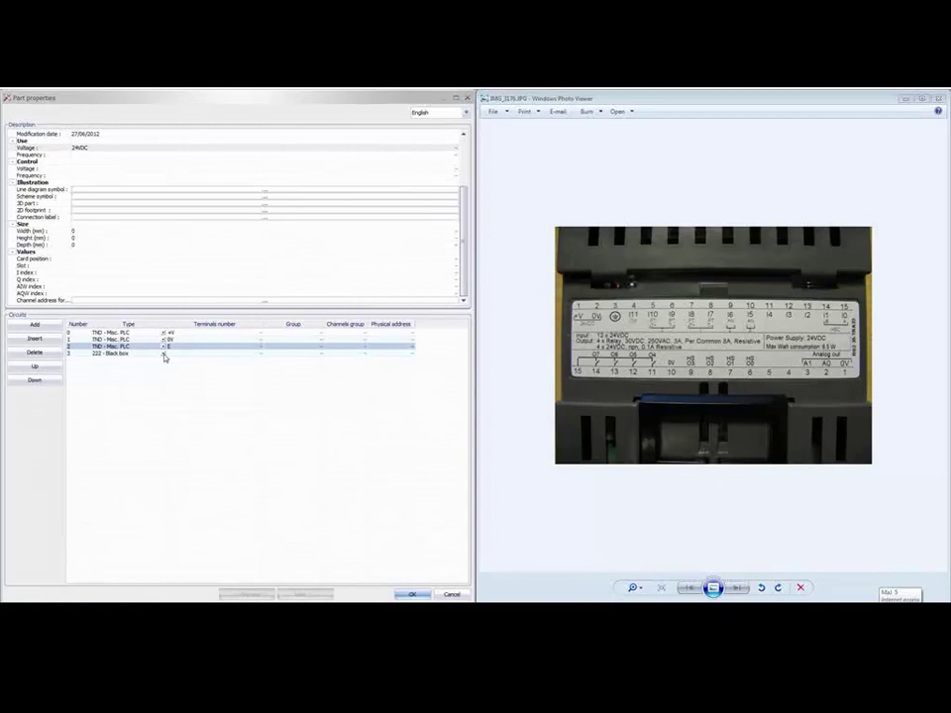
# - Set circuit 3 to type TNE - Digital PLC input with terminal I11
pyautogui.click(163, 353)
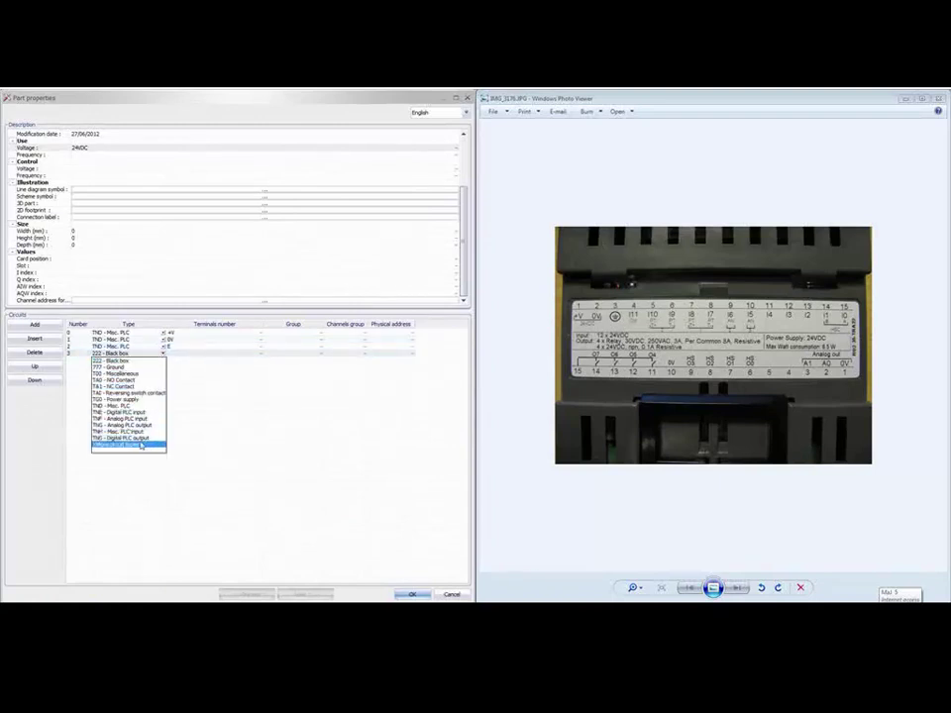
pyautogui.click(127, 411)
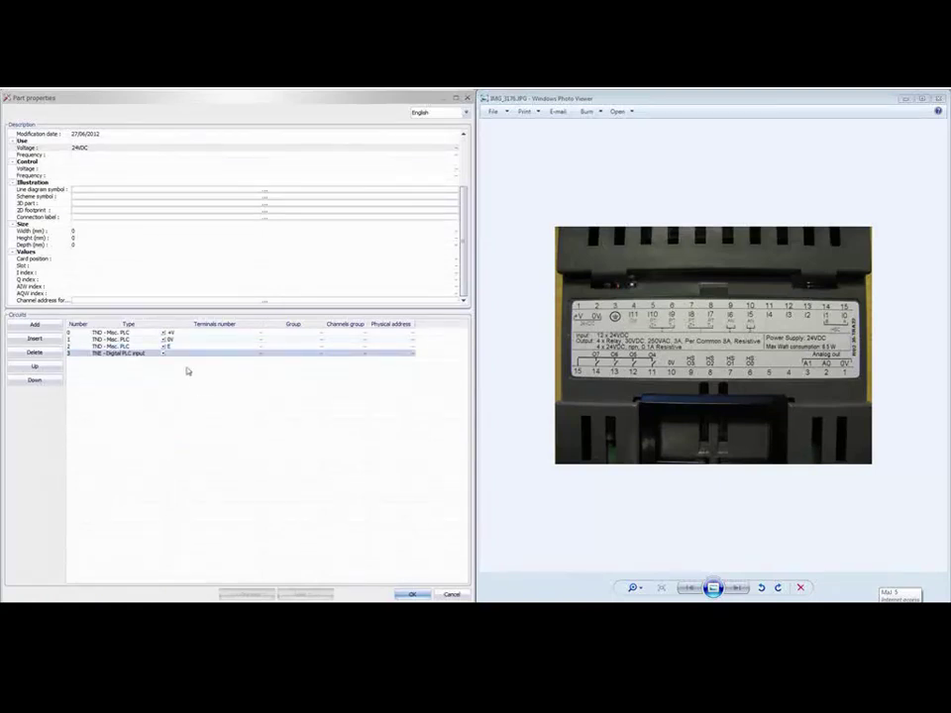
pyautogui.click(185, 354)
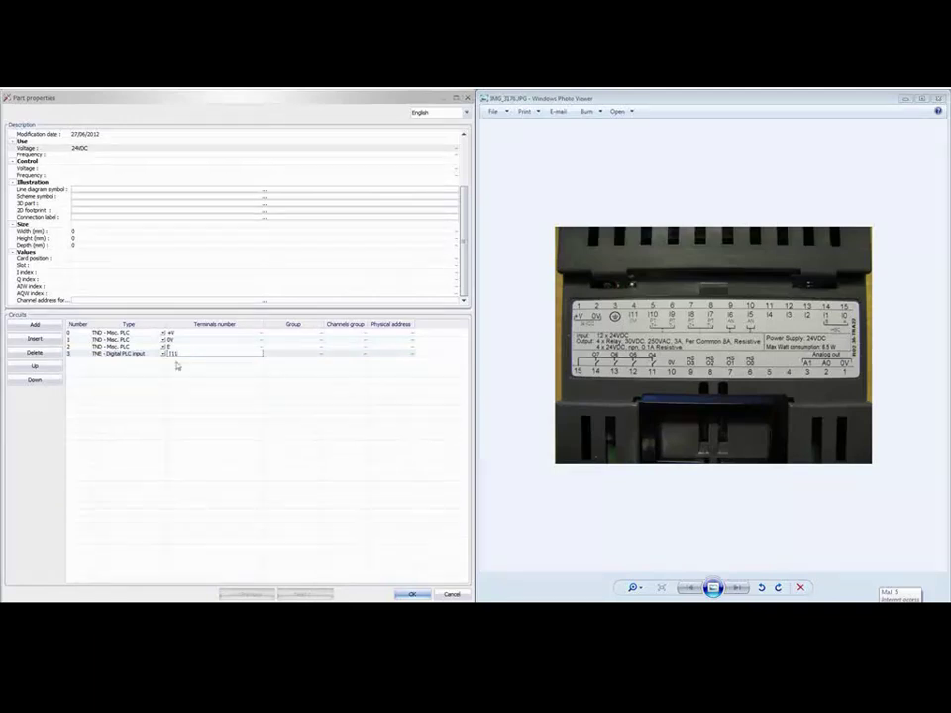
# - Add eight more blank circuits, numbered 4 to 11, for the remaining digital inputs
pyautogui.click(35, 325)
pyautogui.click(35, 325)
pyautogui.click(34, 324)
pyautogui.click(34, 325)
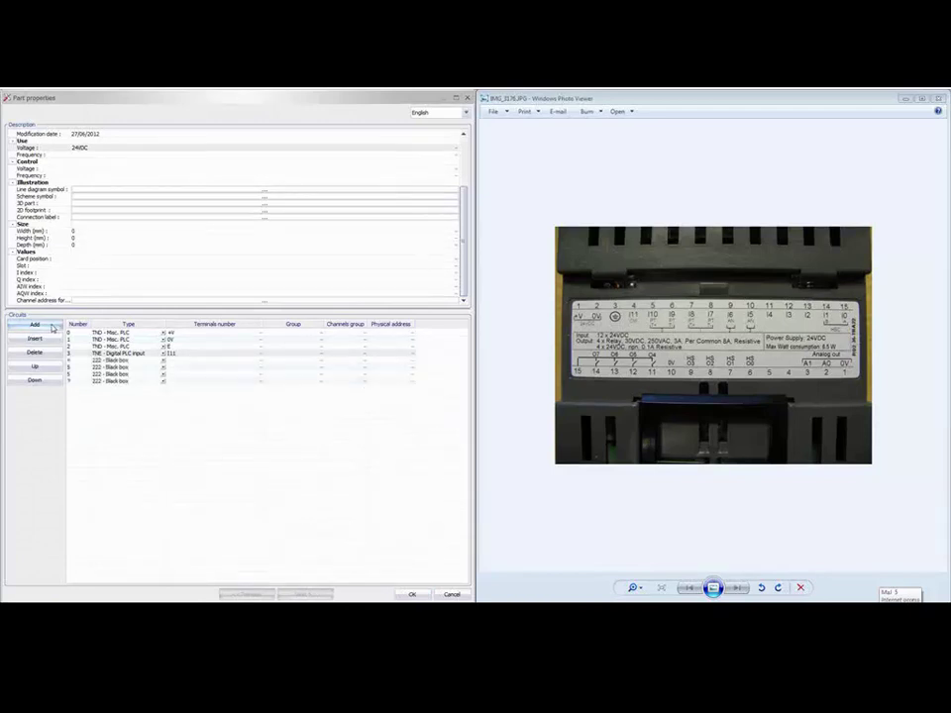
pyautogui.click(35, 325)
pyautogui.click(51, 326)
pyautogui.click(52, 325)
pyautogui.click(51, 326)
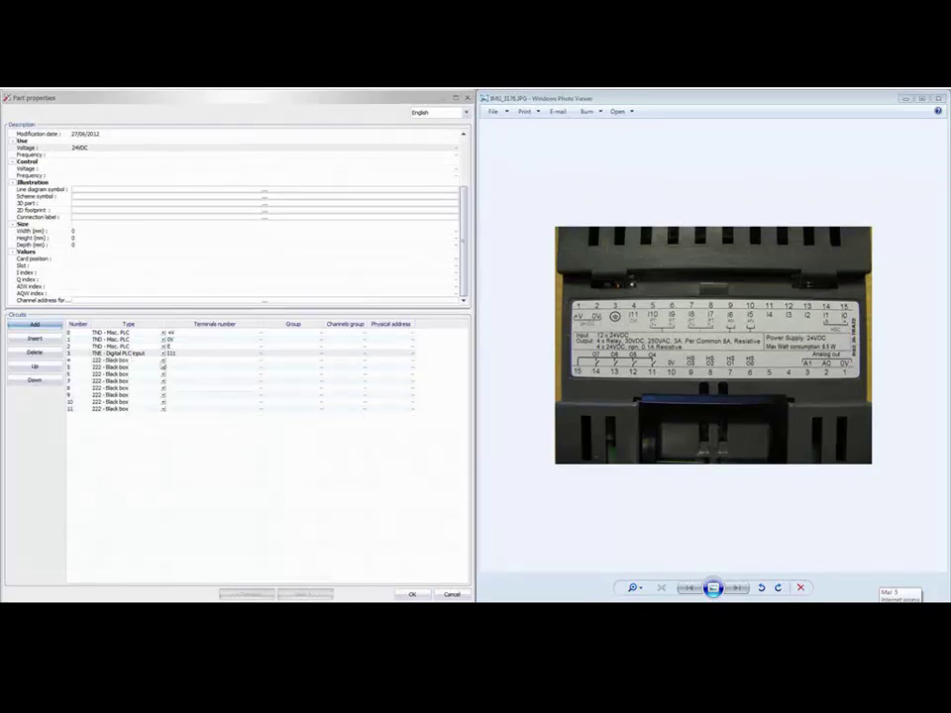
# - Complete circuits 4 to 14 as TNE - Digital PLC input with terminals I10 down to I0, adding the missing rows
pyautogui.click(140, 360)
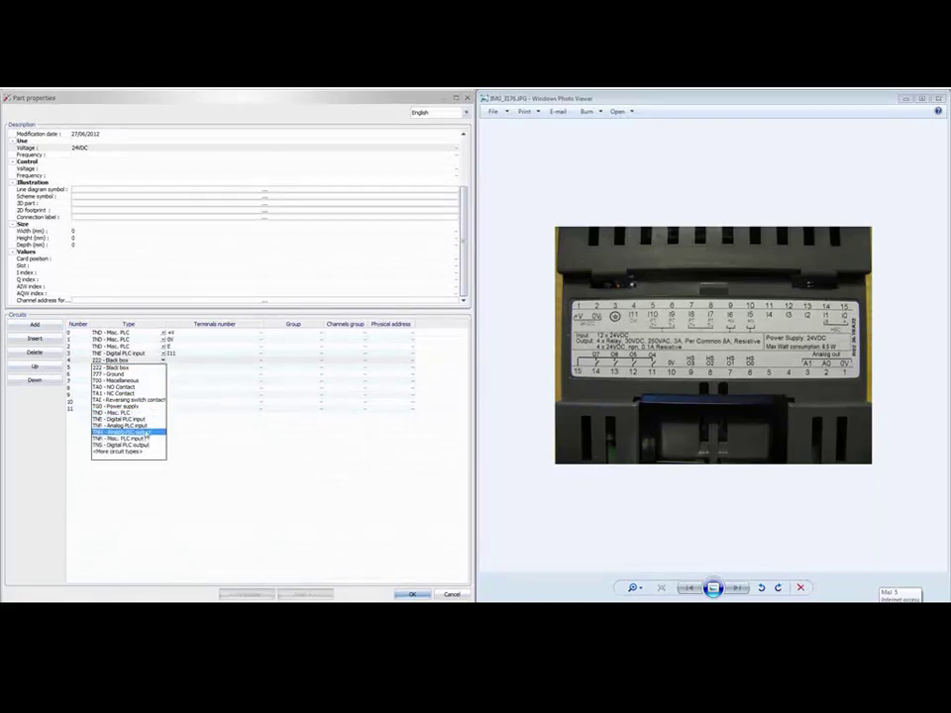
pyautogui.click(149, 419)
pyautogui.click(163, 368)
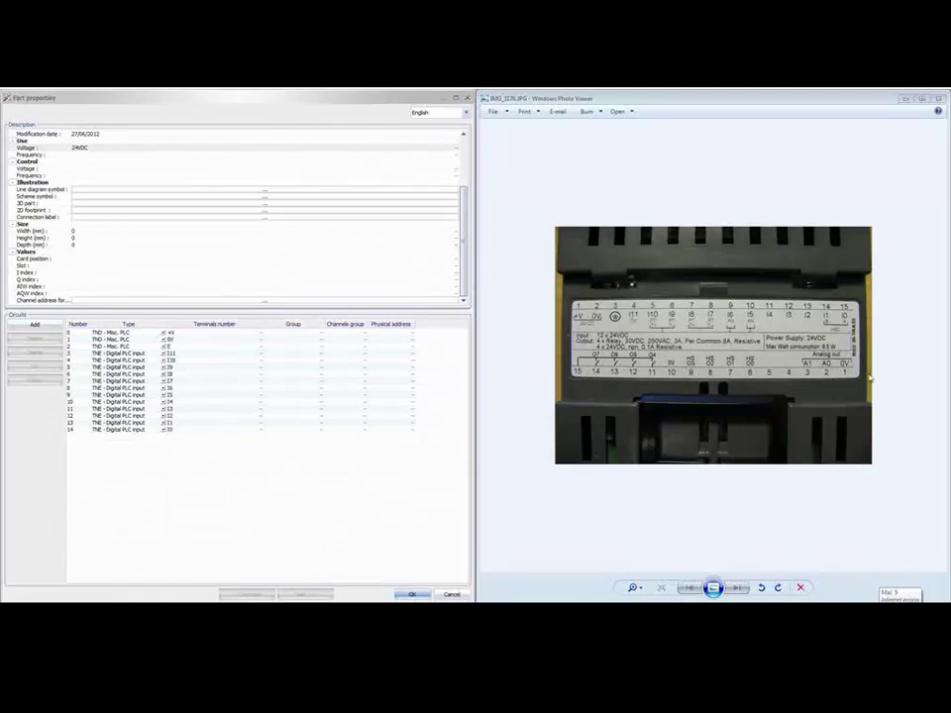
# - Add blank circuits 15 to 30 for the PLC's second row of terminals
pyautogui.click(35, 325)
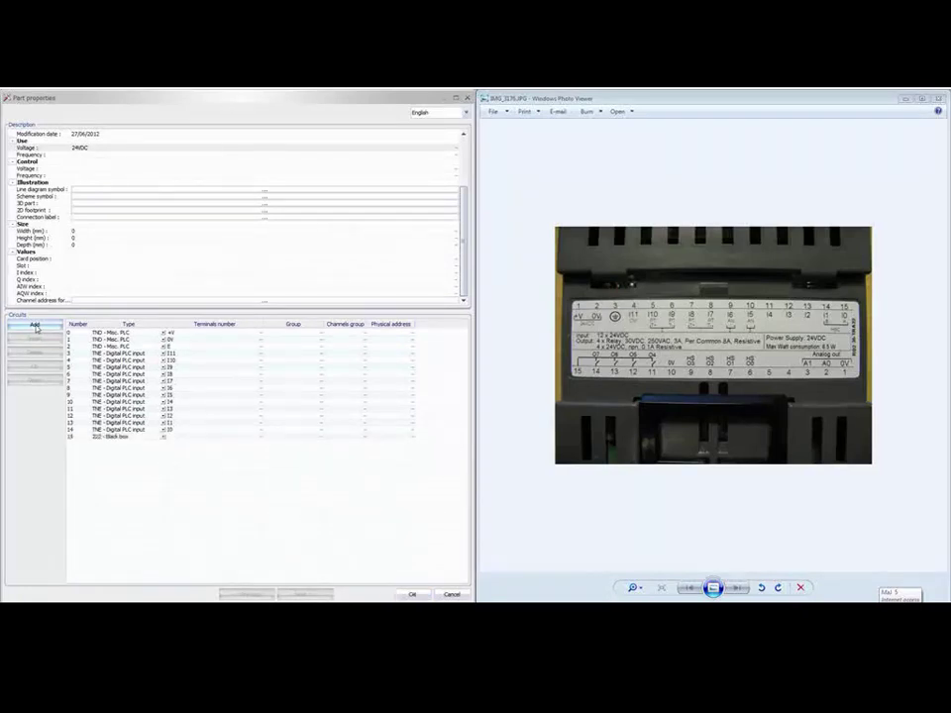
pyautogui.click(36, 326)
pyautogui.click(35, 326)
pyautogui.click(36, 326)
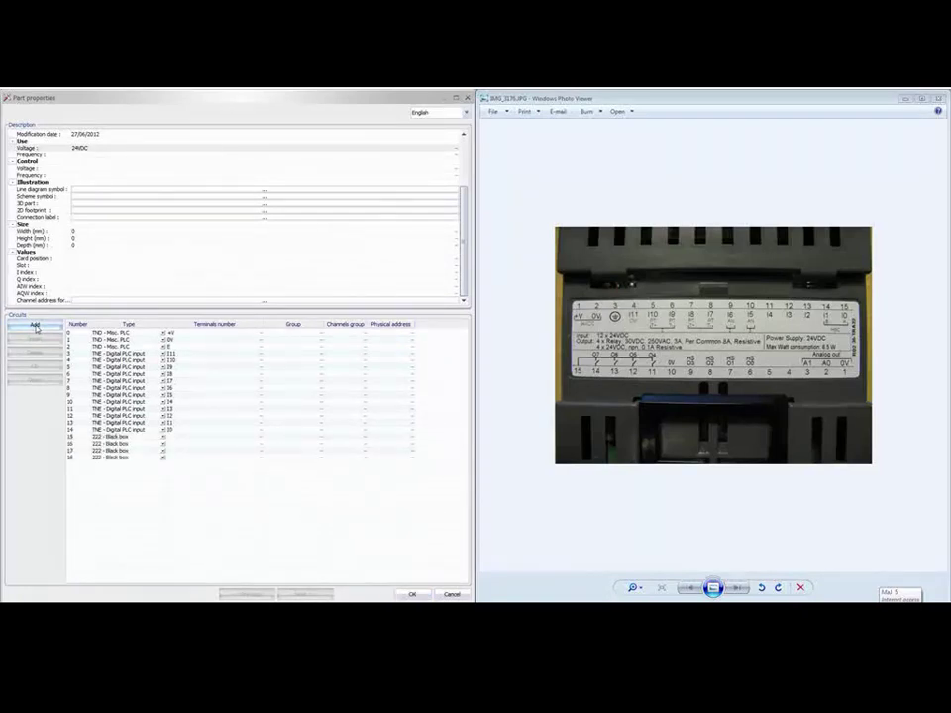
pyautogui.click(36, 326)
pyautogui.click(36, 326)
pyautogui.click(36, 326)
pyautogui.click(35, 325)
pyautogui.click(36, 326)
pyautogui.click(36, 326)
pyautogui.click(36, 326)
pyautogui.click(36, 326)
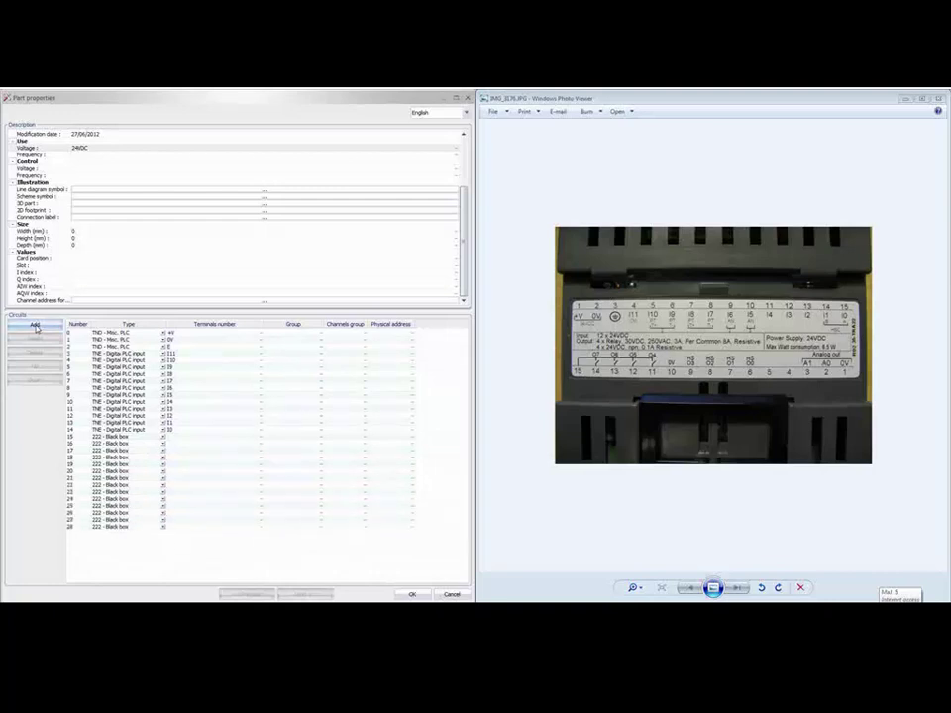
pyautogui.click(36, 326)
pyautogui.click(35, 325)
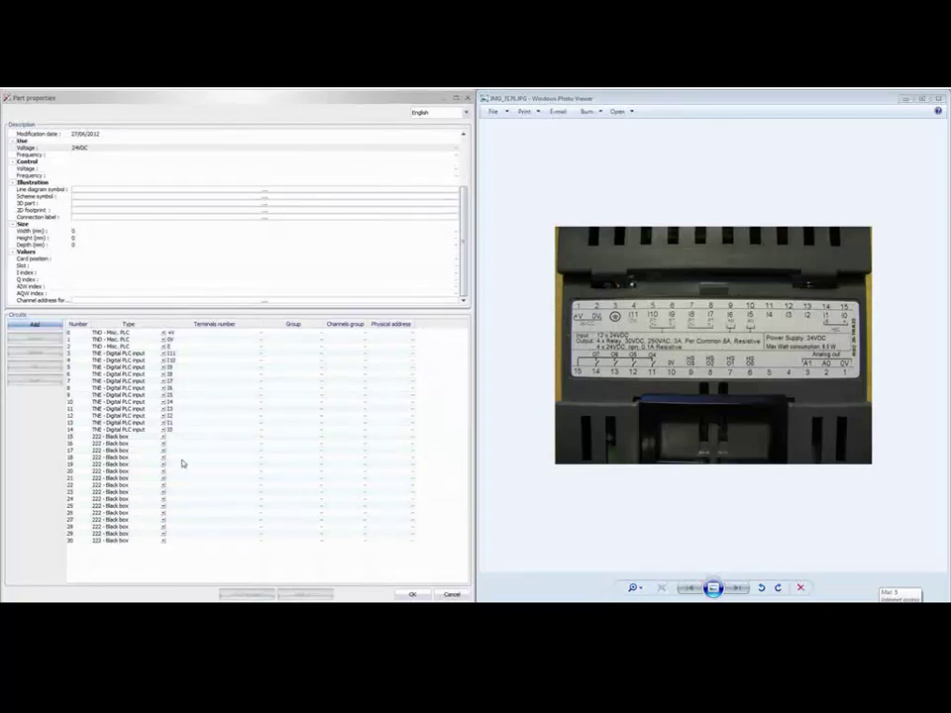
# - Set circuit 30 to type TND - Misc. PLC with terminal 15
pyautogui.click(164, 543)
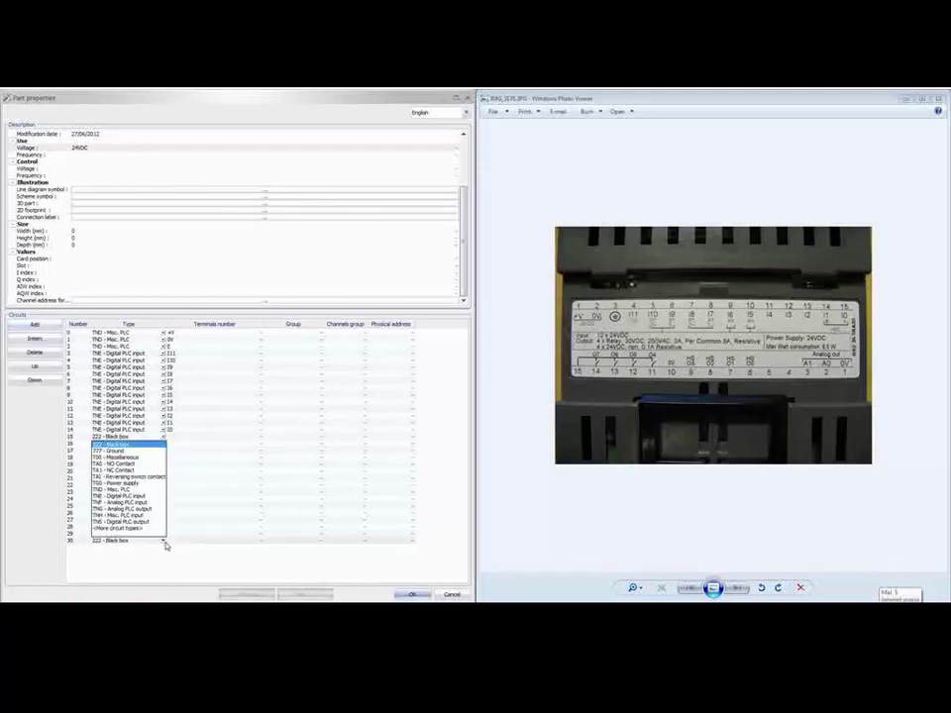
pyautogui.click(153, 489)
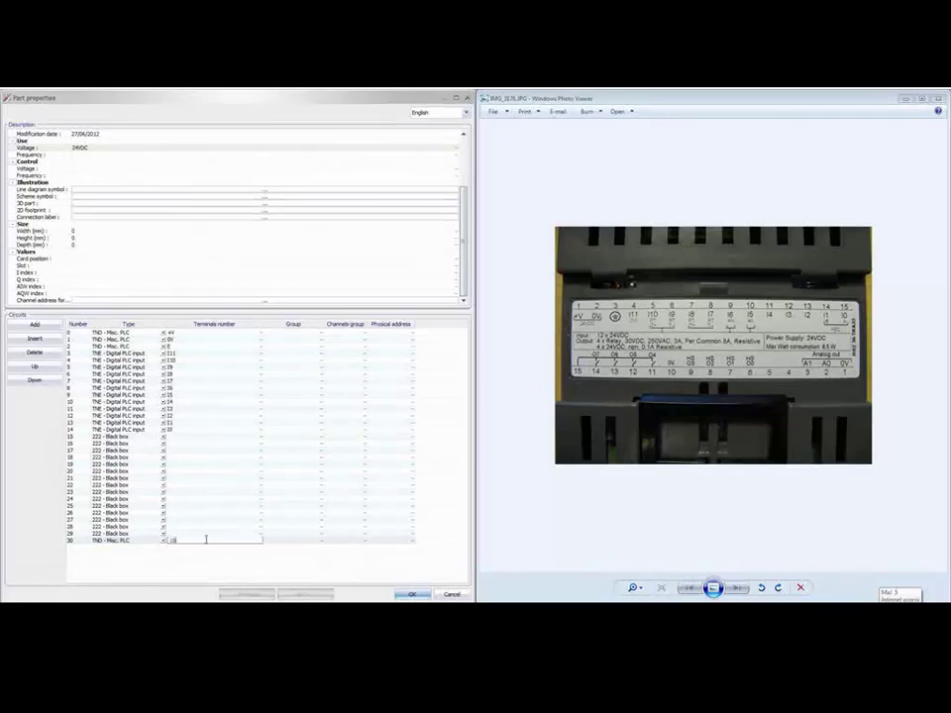
# - Define circuits 26 to 29 as TA0 - NO Contact with terminals 04 to 07, and circuit 25 as TND - Misc. PLC with terminal 0V
pyautogui.click(164, 533)
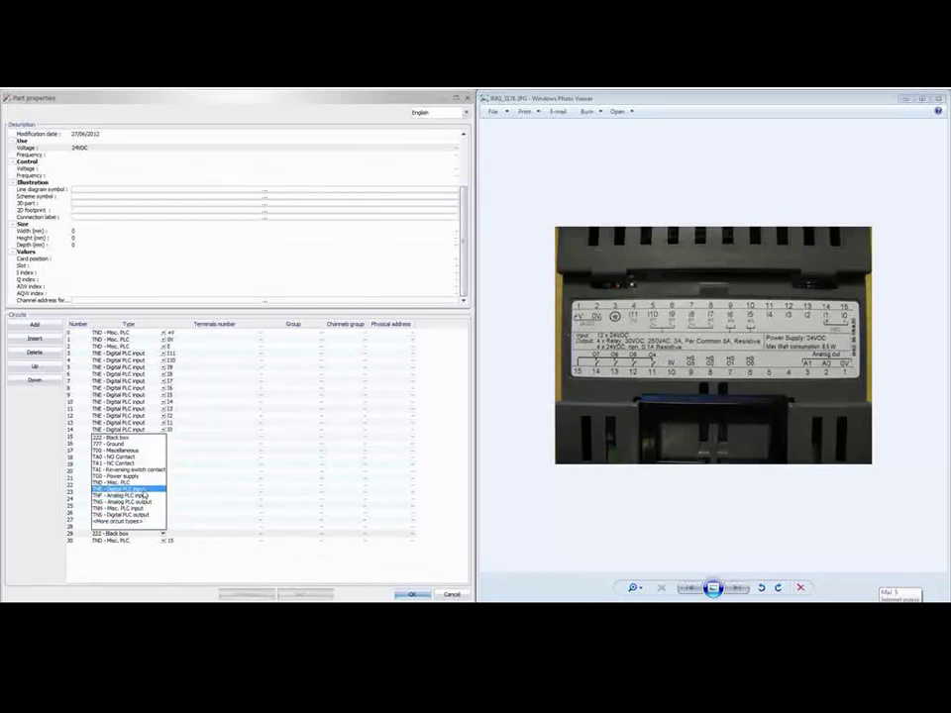
pyautogui.click(124, 513)
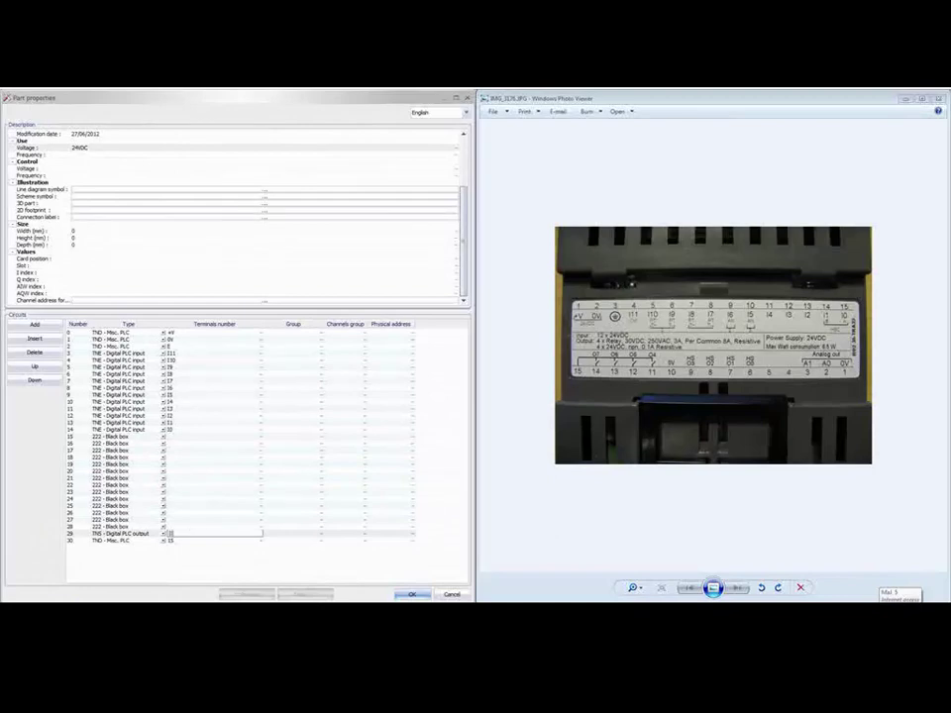
pyautogui.click(129, 526)
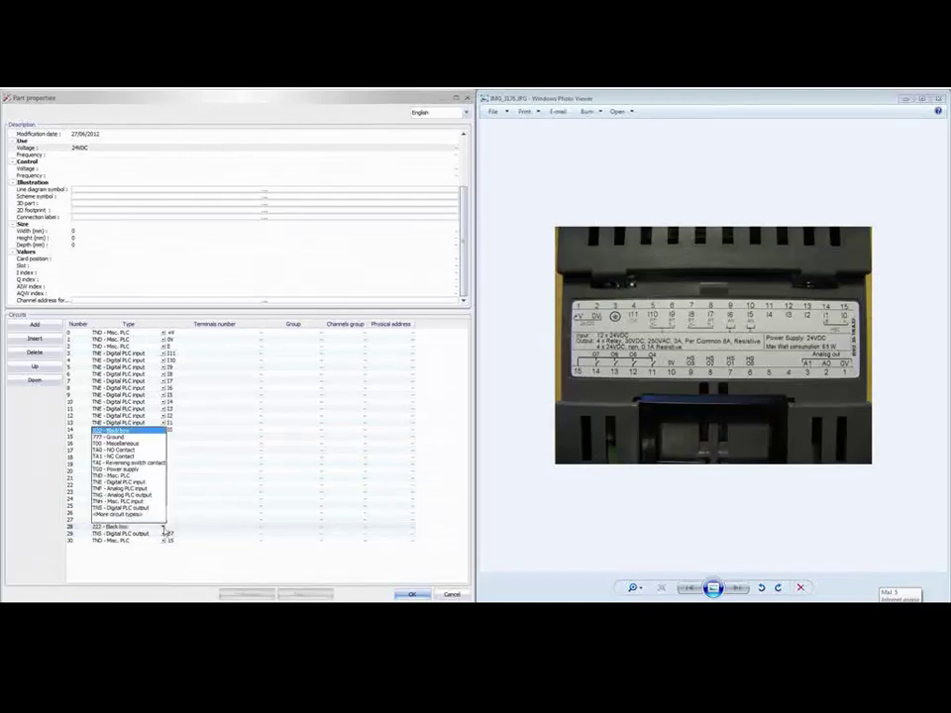
pyautogui.click(153, 503)
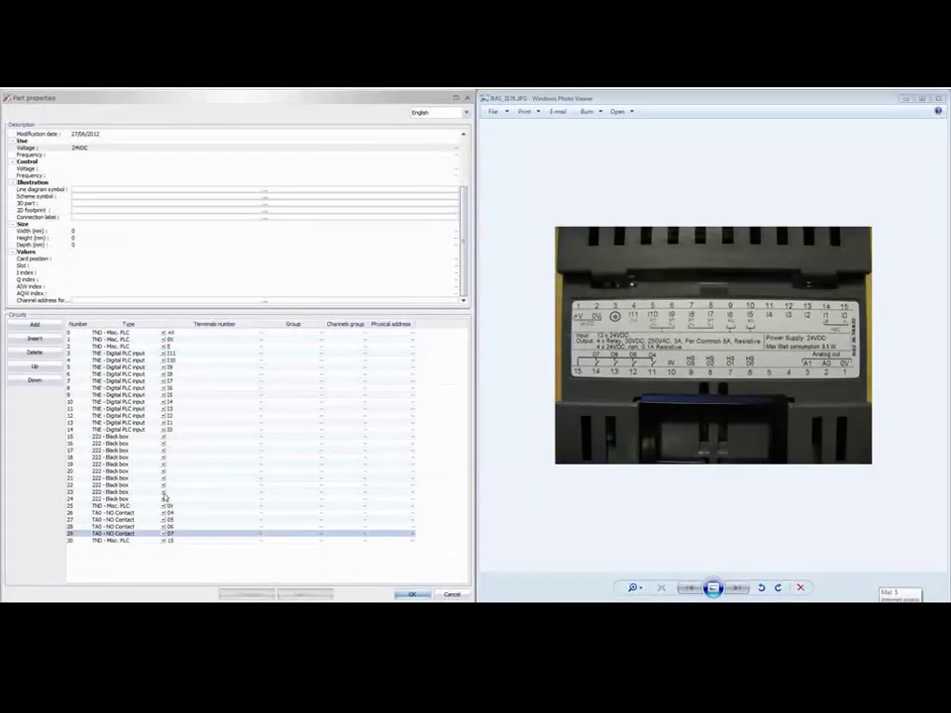
# - Set circuits 21 to 24 to TNS - Digital PLC output with terminals O0 to O3
pyautogui.click(164, 500)
pyautogui.press('Down')
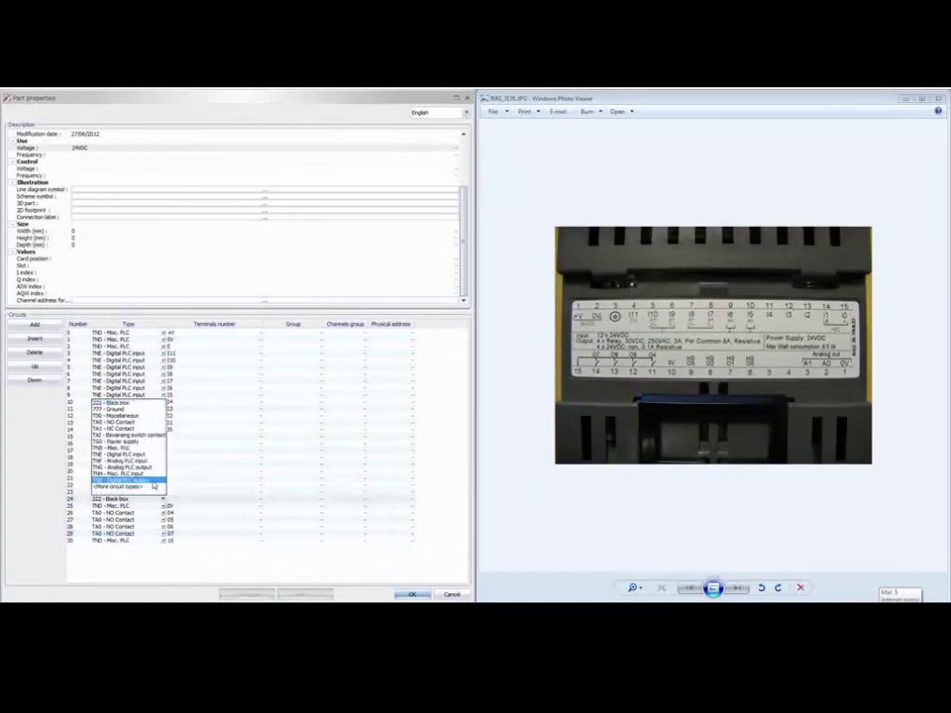
pyautogui.press('Return')
pyautogui.click(166, 498)
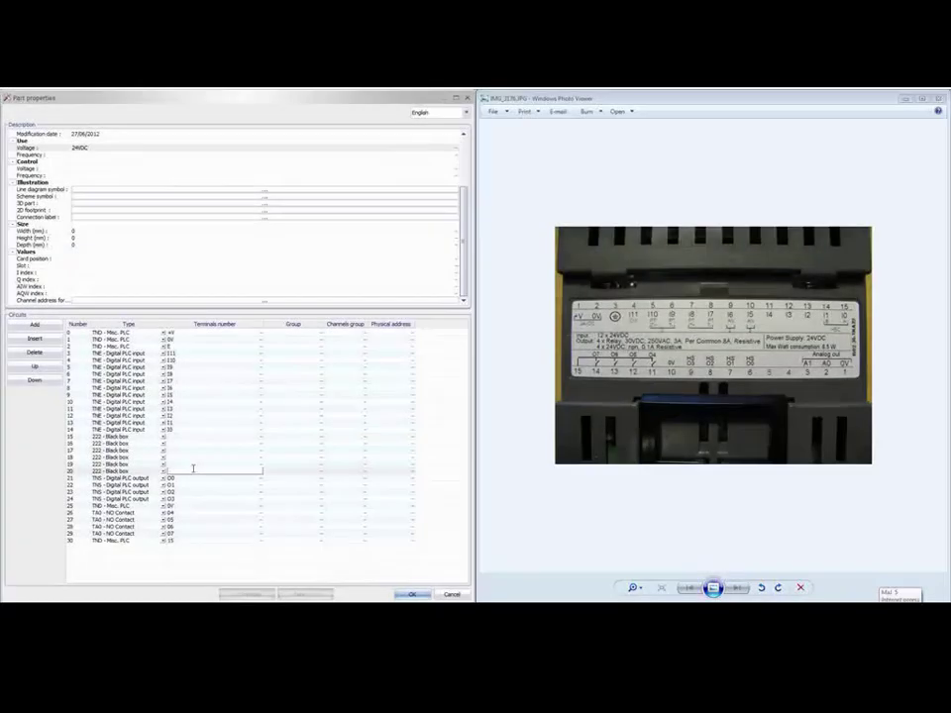
# - Remove one surplus blank circuit and set circuits 18 and 19 to TND - Misc. PLC
pyautogui.click(163, 470)
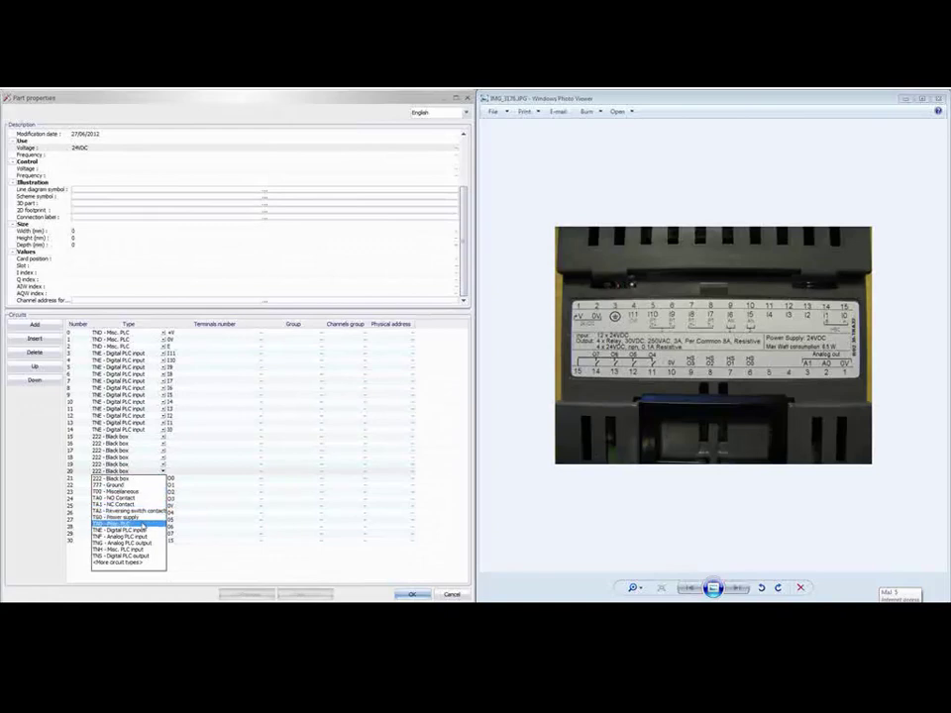
pyautogui.click(124, 523)
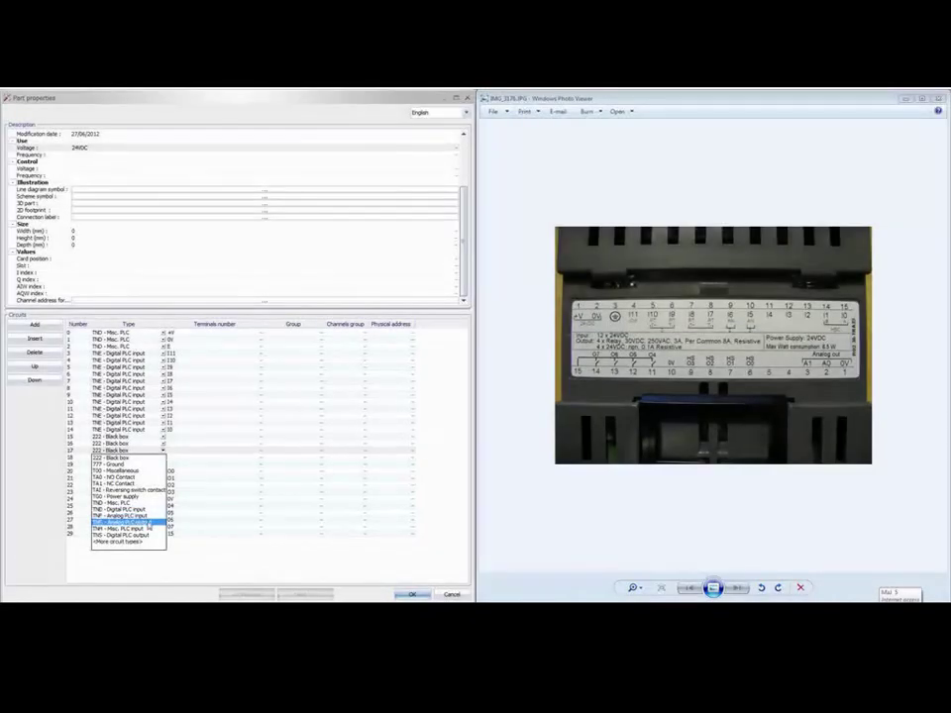
# - Set circuits 16 and 17 to TNG - Analog PLC output and circuit 15 to TND - Misc. PLC
pyautogui.click(148, 522)
pyautogui.click(147, 451)
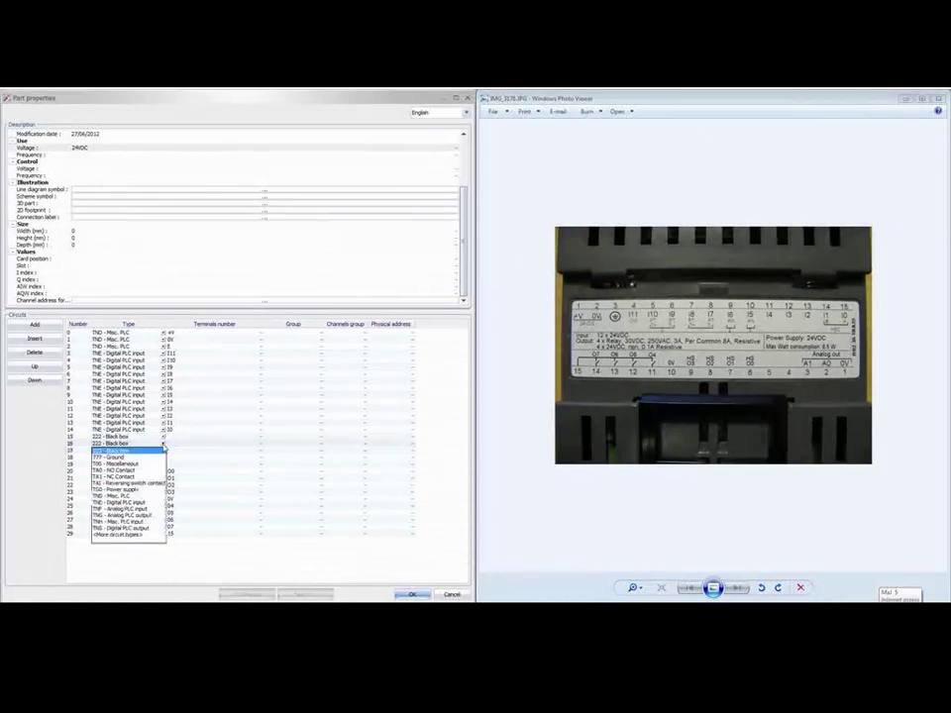
pyautogui.click(147, 514)
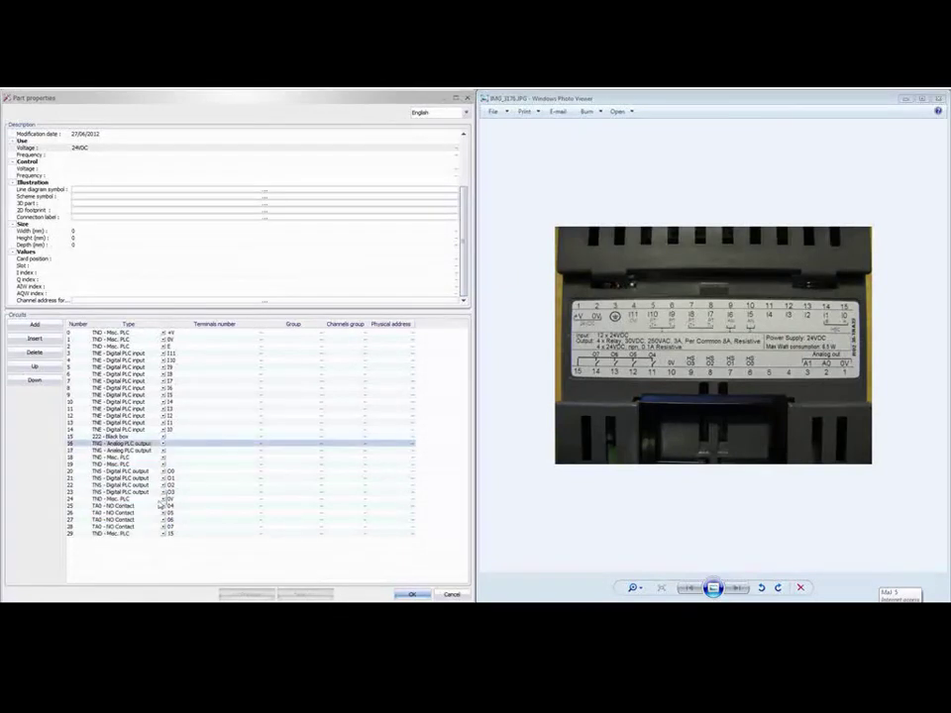
pyautogui.click(165, 441)
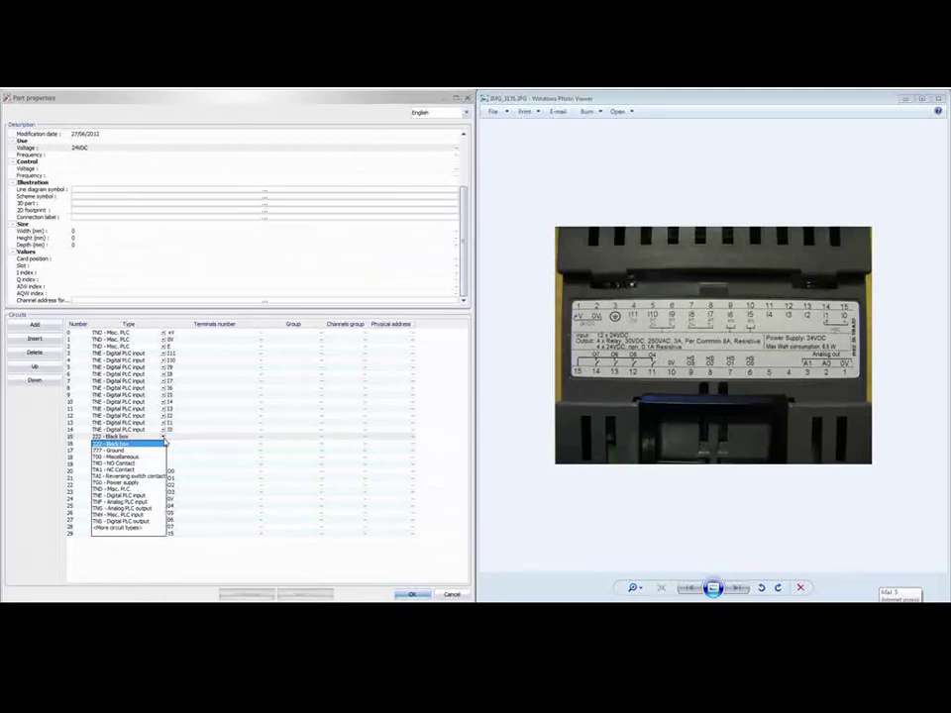
pyautogui.click(118, 490)
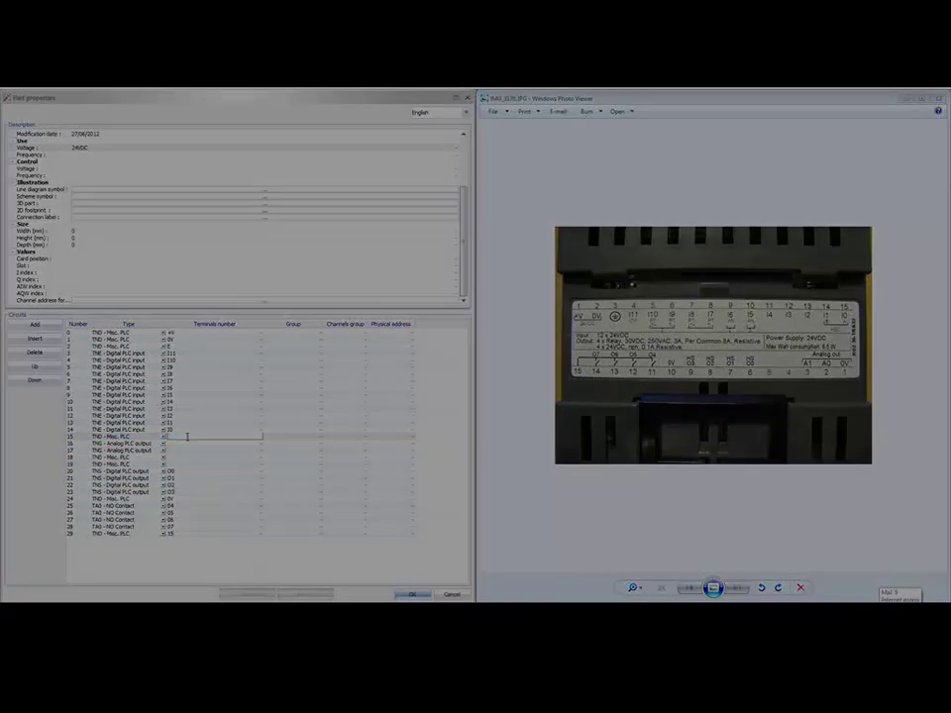